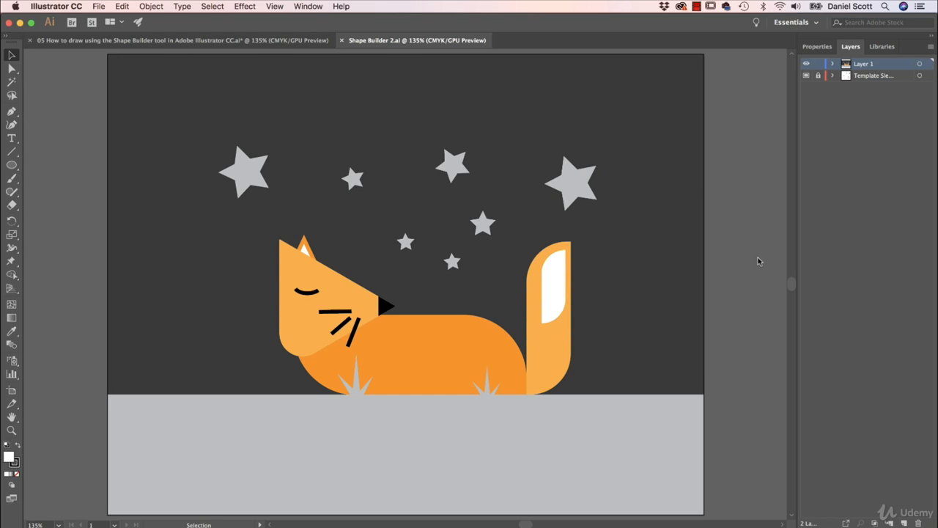
key(a)
key(super+grave)
key(v)
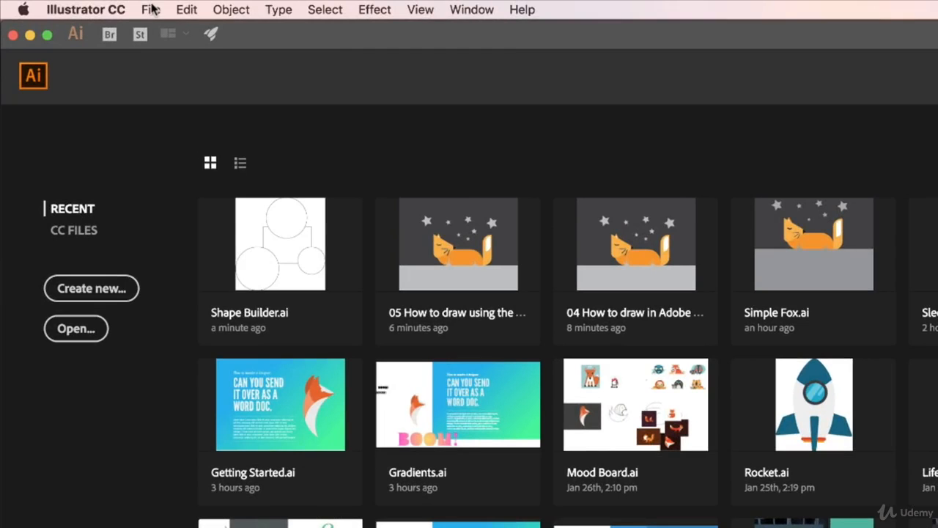
Step: Open Shape Builder.ai from the Exercise Files folder
click(99, 6)
click(158, 64)
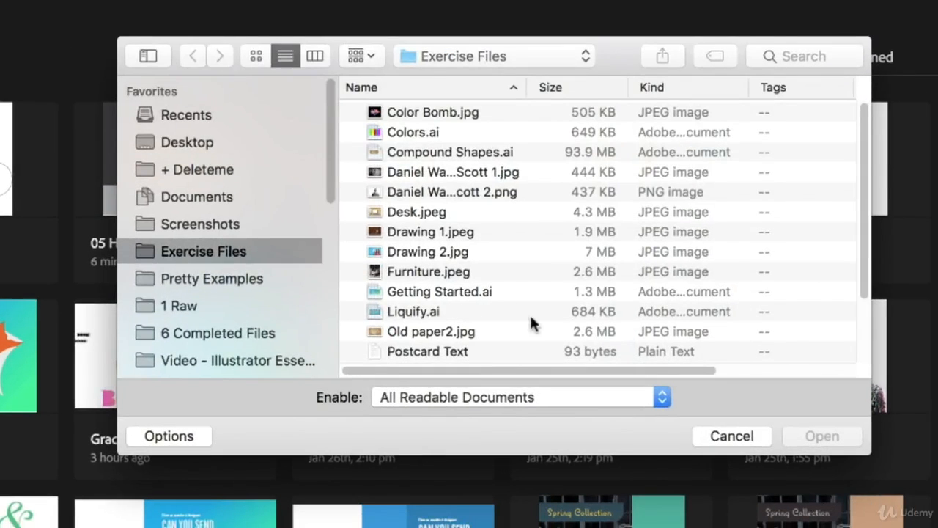
scroll(386, 261, down, 5)
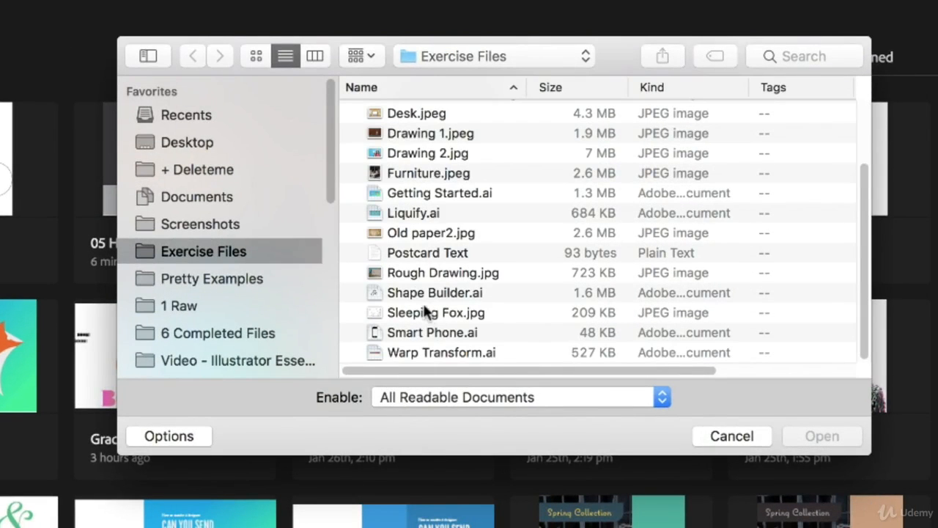
click(405, 294)
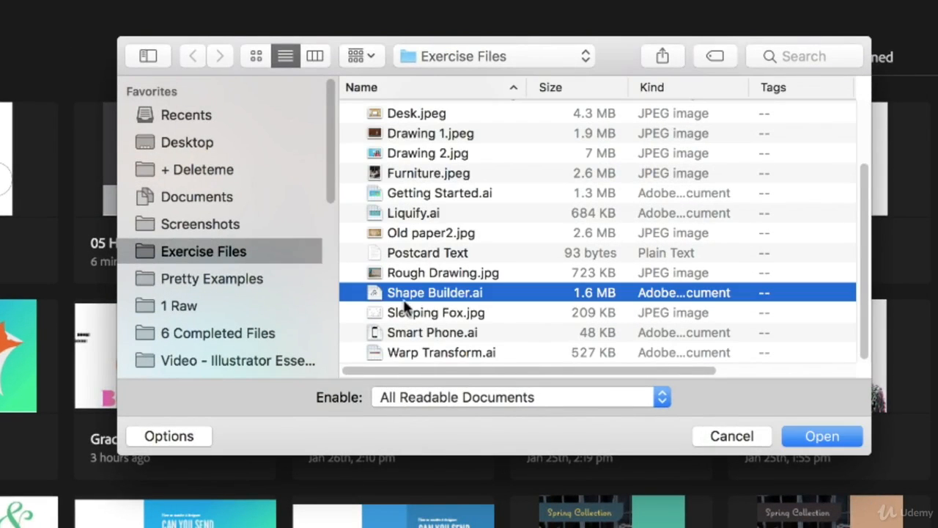
click(823, 438)
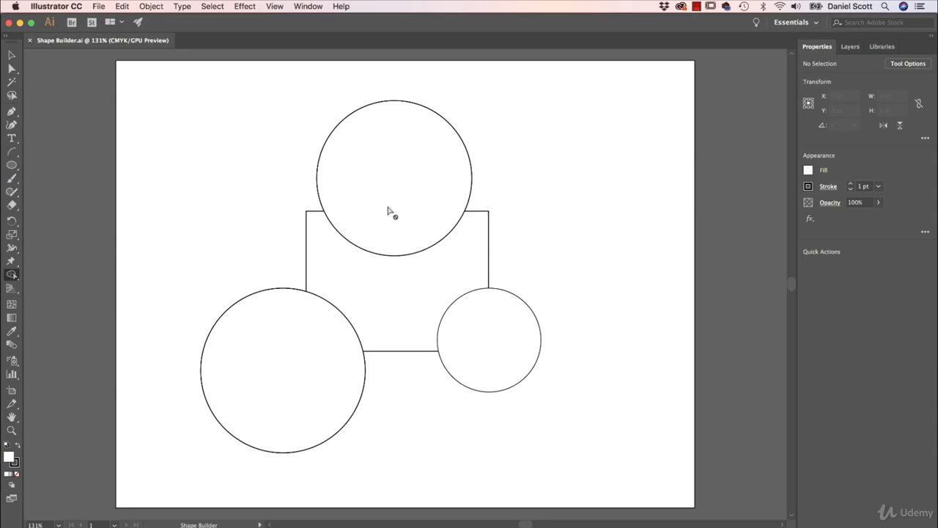
Step: Move the three circles away from the rectangle, and undo the three moves
click(12, 55)
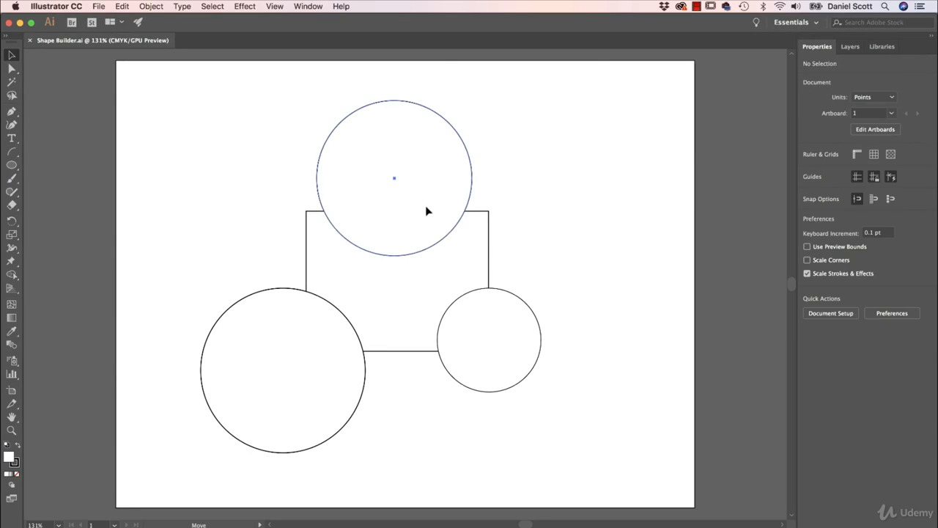
drag(427, 211, 551, 171)
drag(521, 340, 594, 376)
drag(313, 369, 241, 398)
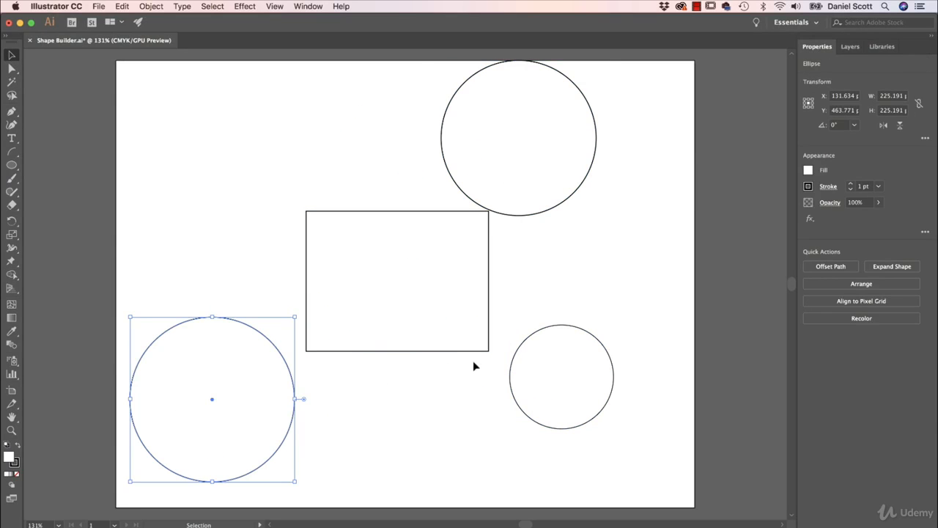
key(super+z)
key(super+z)
key(super+z)
key(super+z)
click(576, 281)
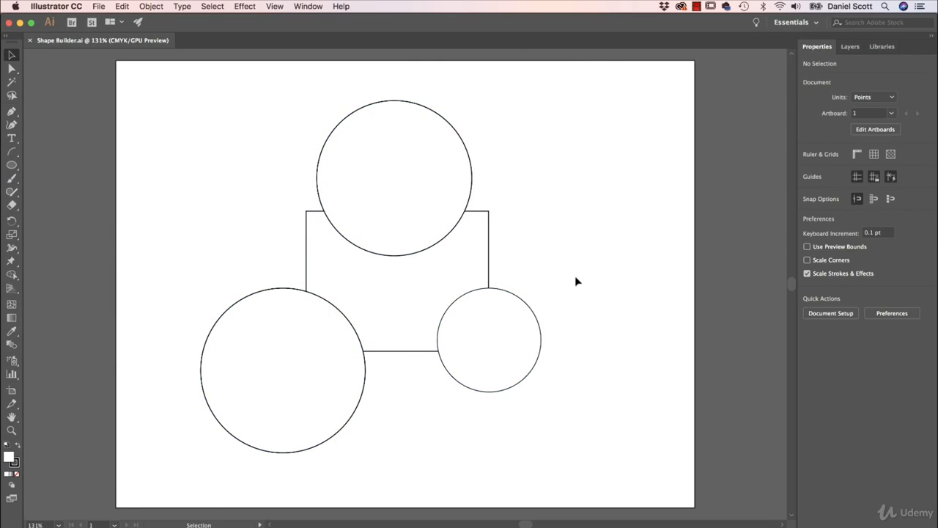
Step: Select the upper circle and the rectangle one after the other to check they are separate shapes, and deselect
click(425, 174)
click(426, 278)
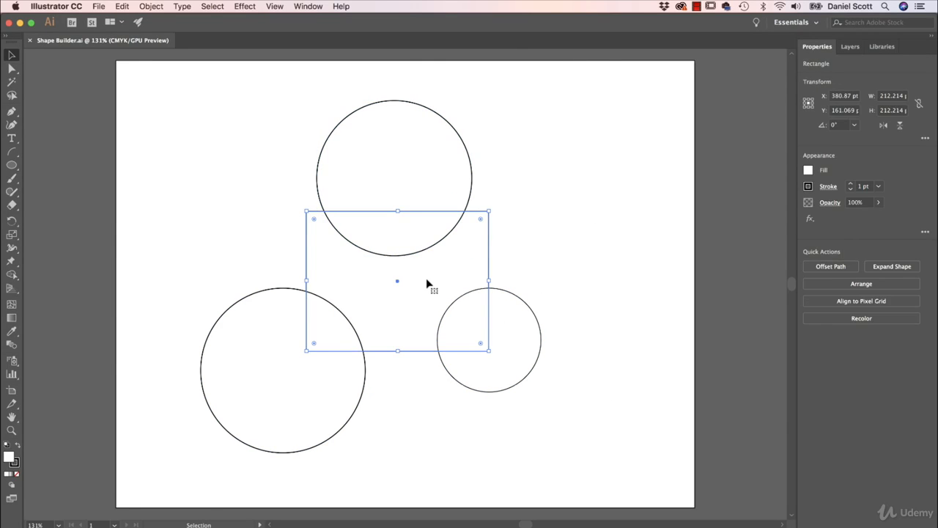
click(543, 224)
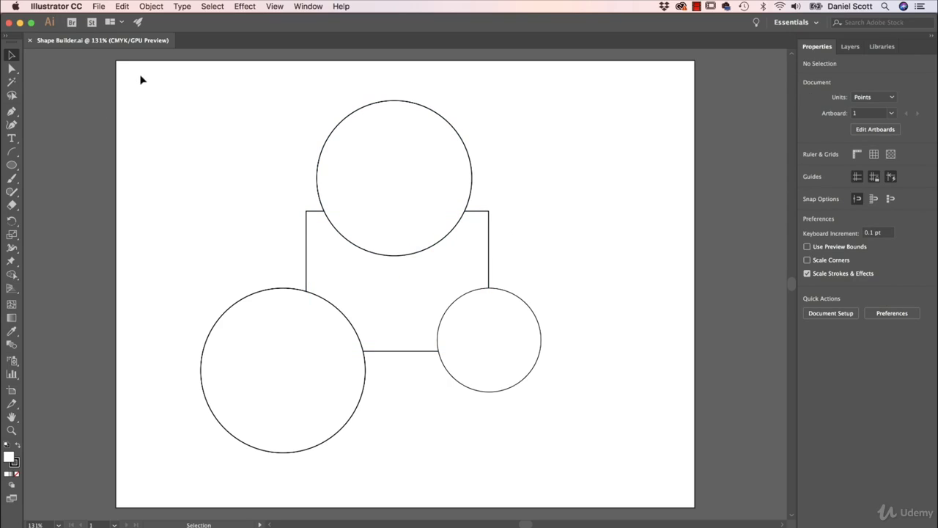
Step: With all four shapes selected, use Shape Builder to merge the upper circle into the rectangle and subtract the large lower-left circle
drag(141, 75, 588, 458)
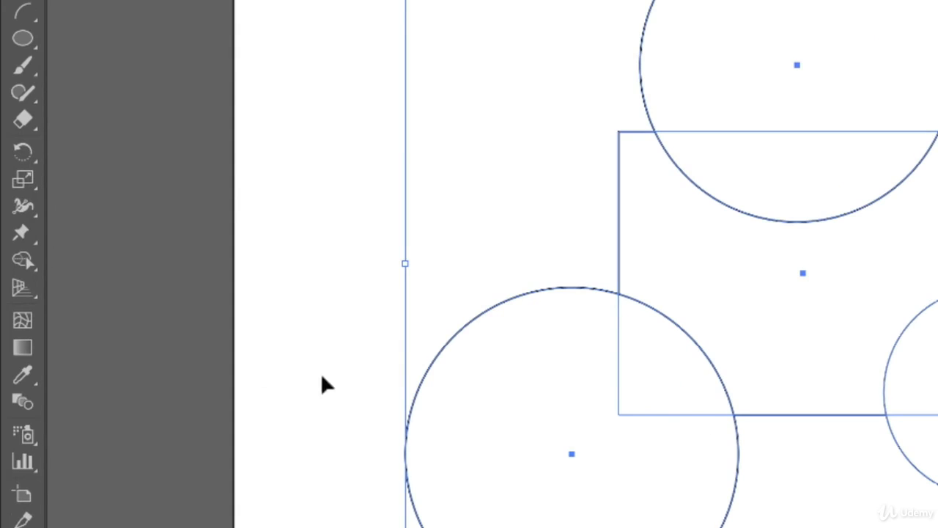
click(26, 261)
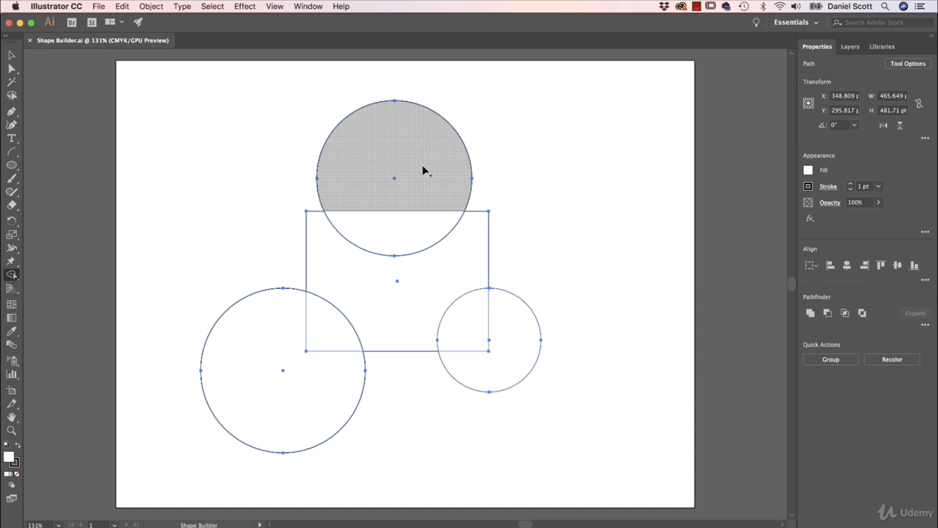
drag(422, 166, 421, 264)
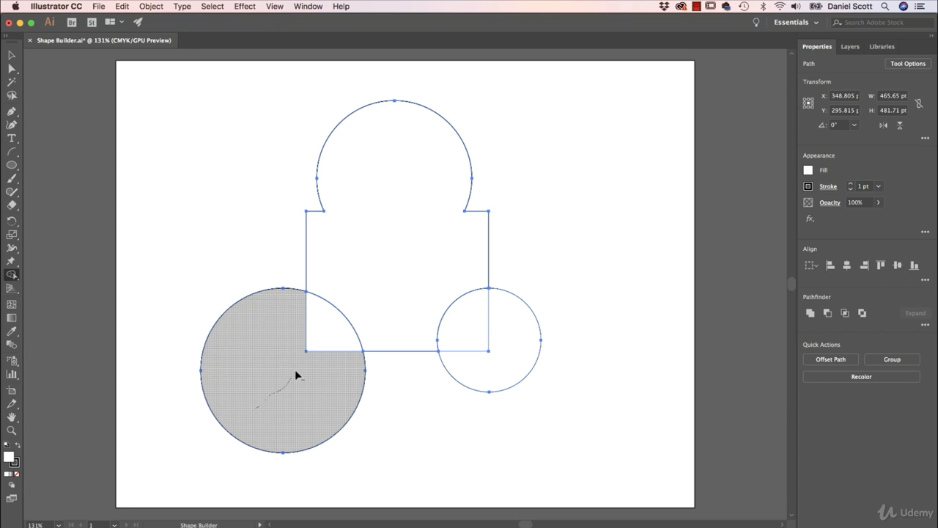
drag(311, 350, 320, 337)
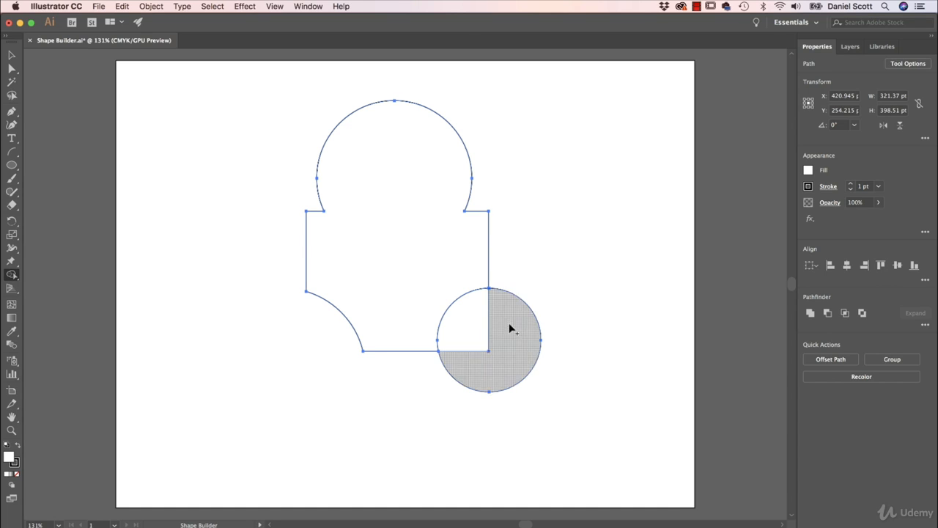
Step: Choose an orange-red fill and use Shape Builder to split off the overlap between the small circle and the rectangle
click(809, 171)
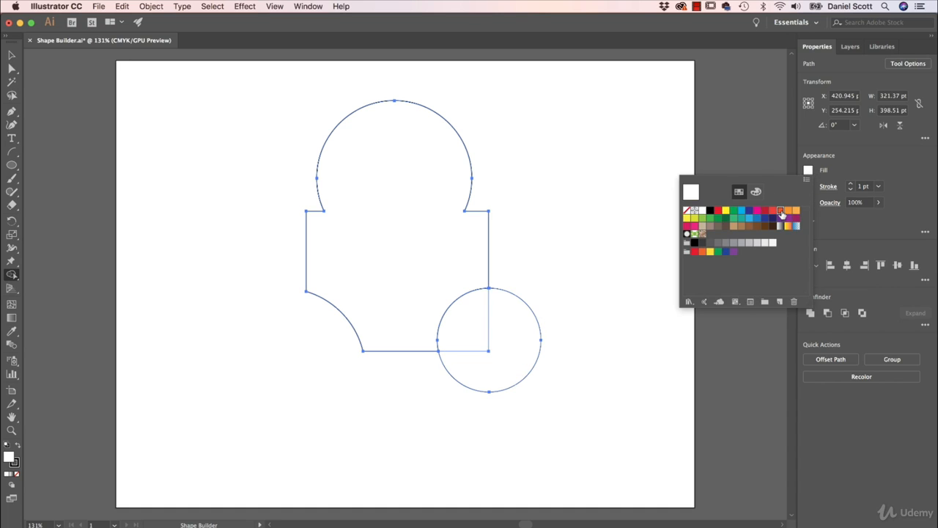
click(781, 211)
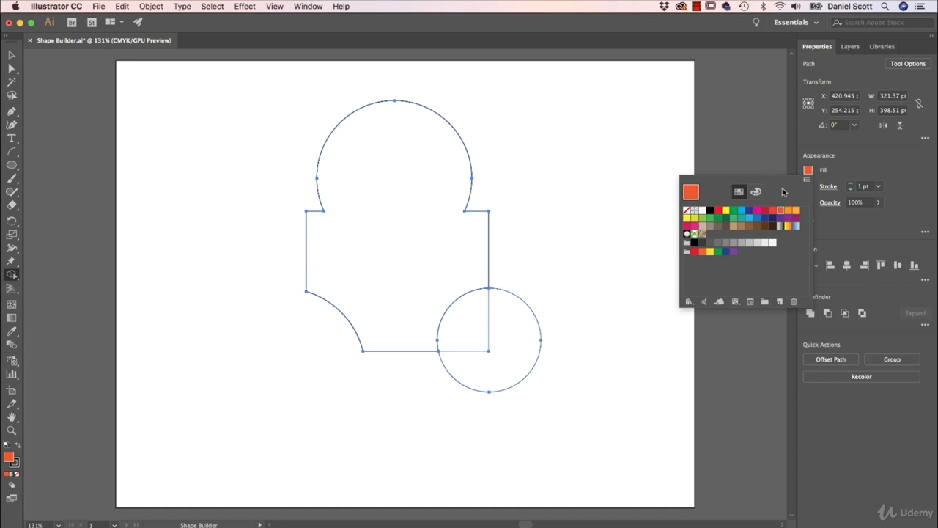
click(593, 235)
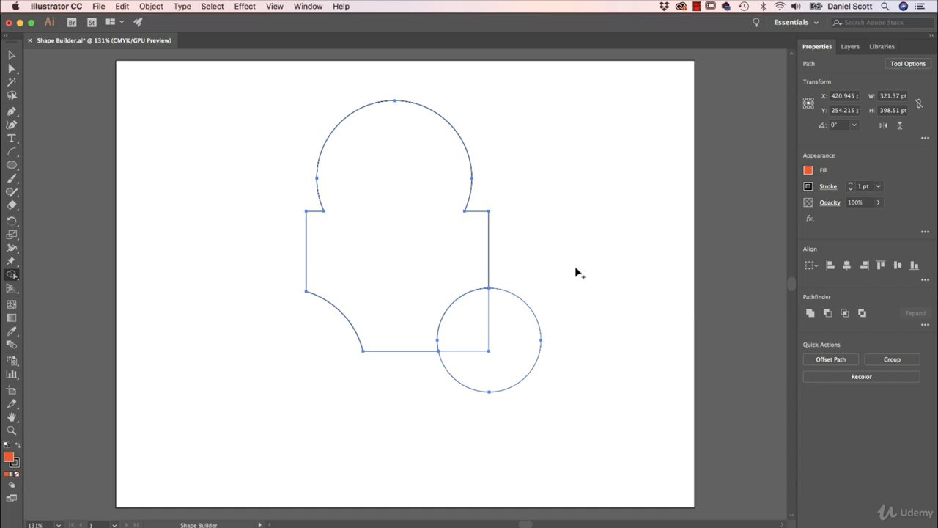
click(469, 316)
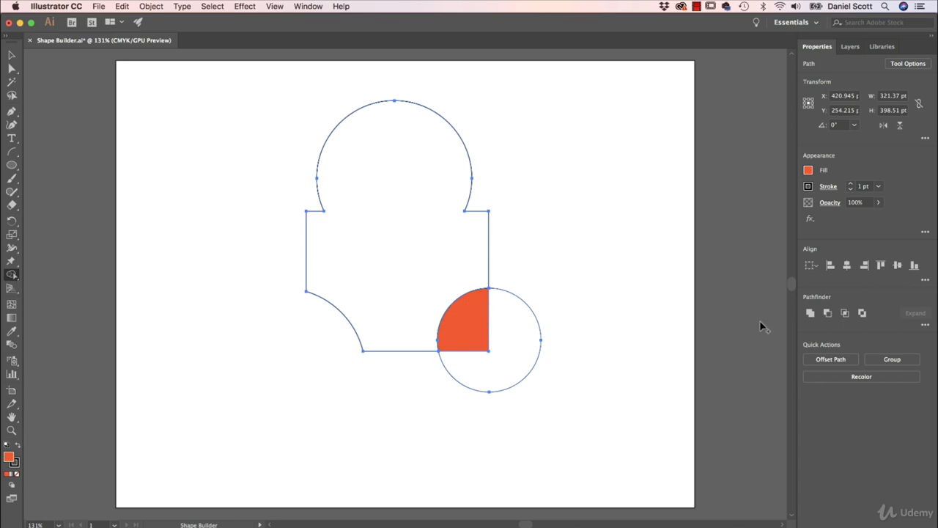
Step: Choose a dark blue fill and apply it with Shape Builder to the rest of the small circle outside the rectangle
click(808, 172)
click(750, 214)
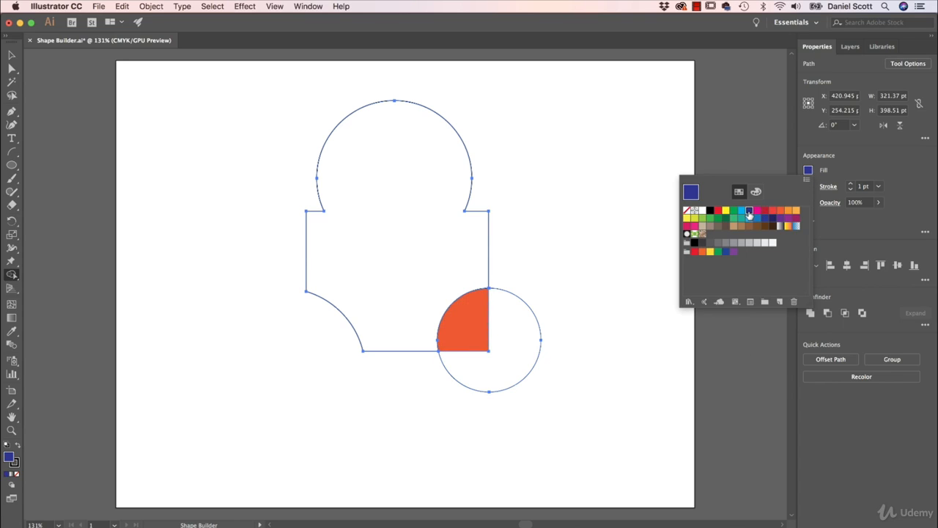
click(596, 148)
click(529, 341)
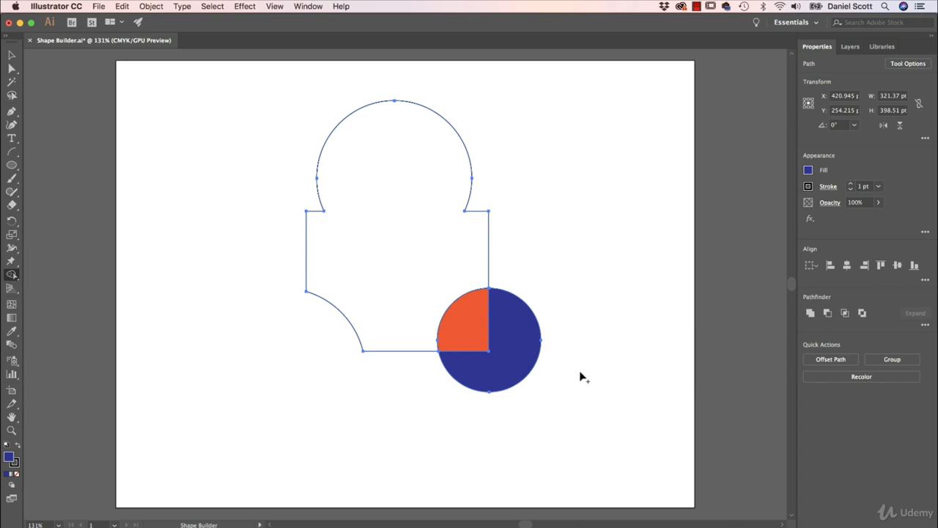
Step: Move the blue and orange-red pieces of the small circle away from the merged shape, down and to the right, and deselect
click(12, 55)
click(582, 328)
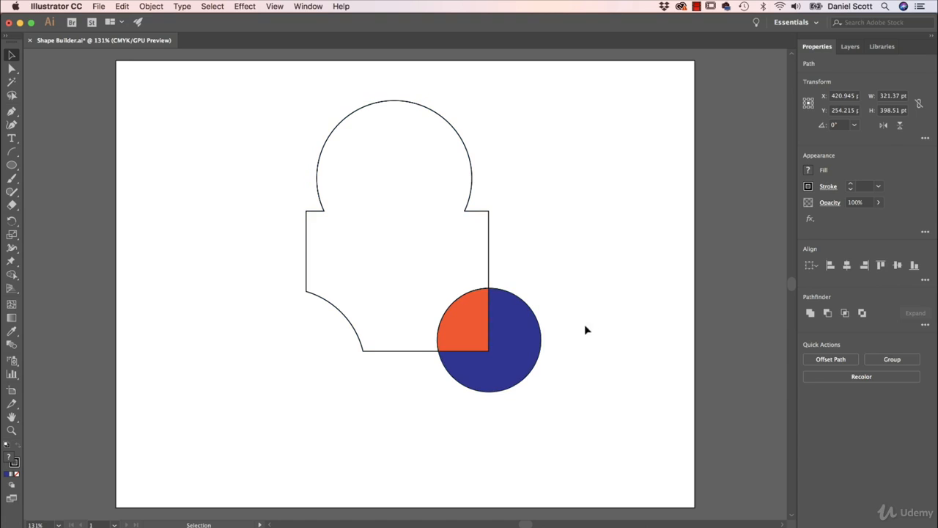
drag(517, 335, 620, 381)
drag(472, 332, 513, 377)
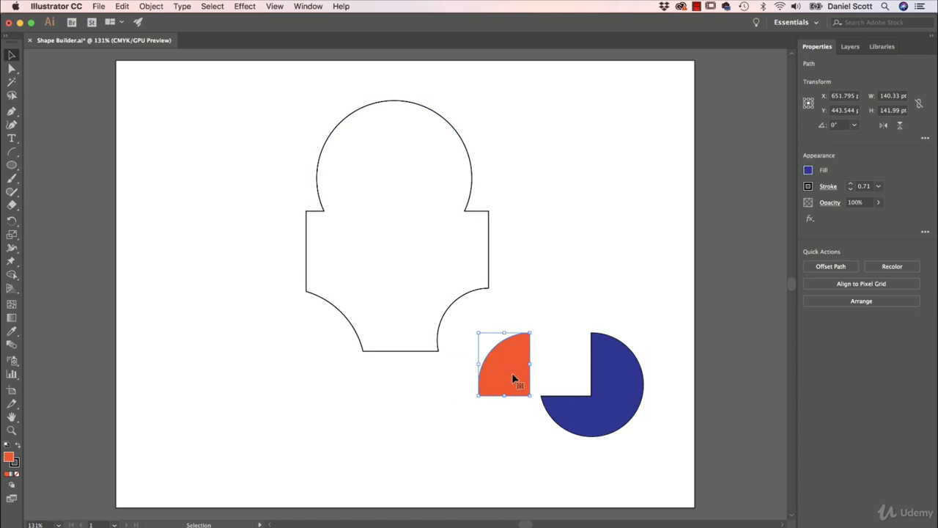
click(587, 269)
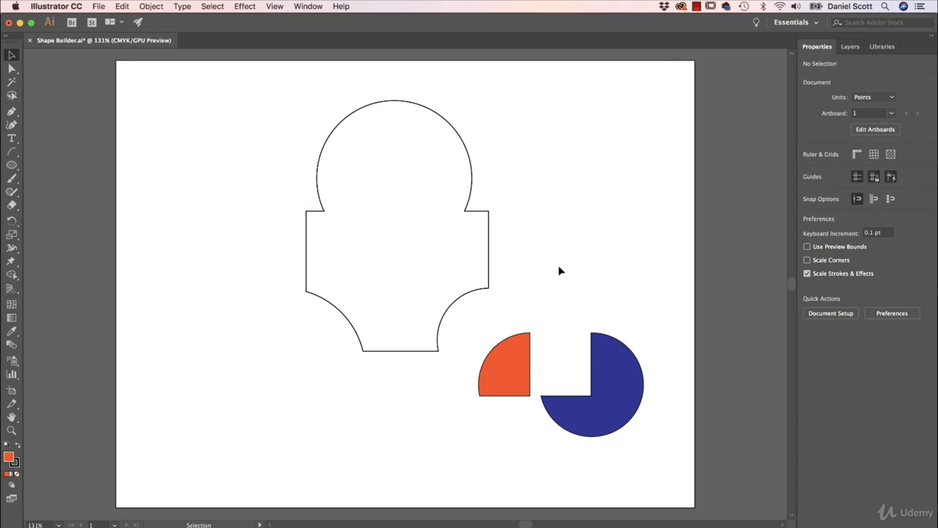
Step: Close Shape Builder.ai without saving and open Shape Builder 2.ai from the Exercise Files folder
click(30, 41)
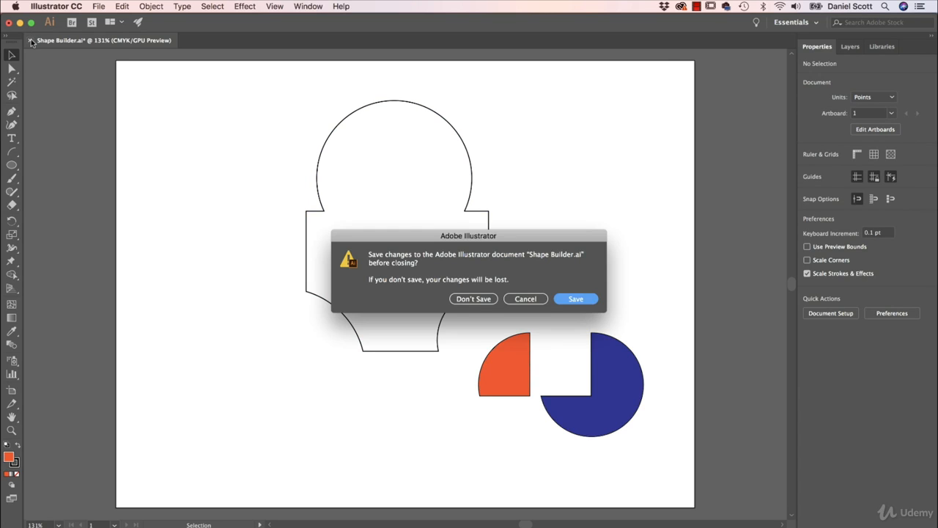
click(473, 299)
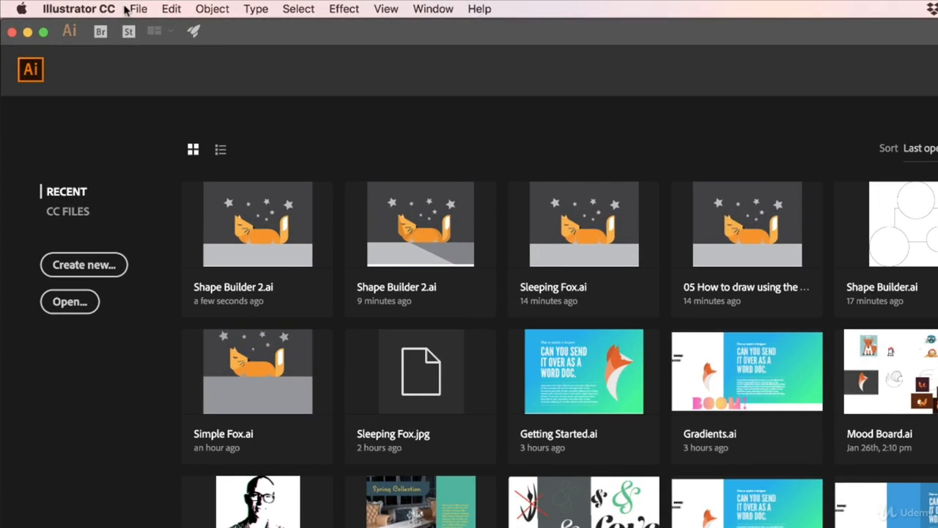
click(95, 6)
click(157, 57)
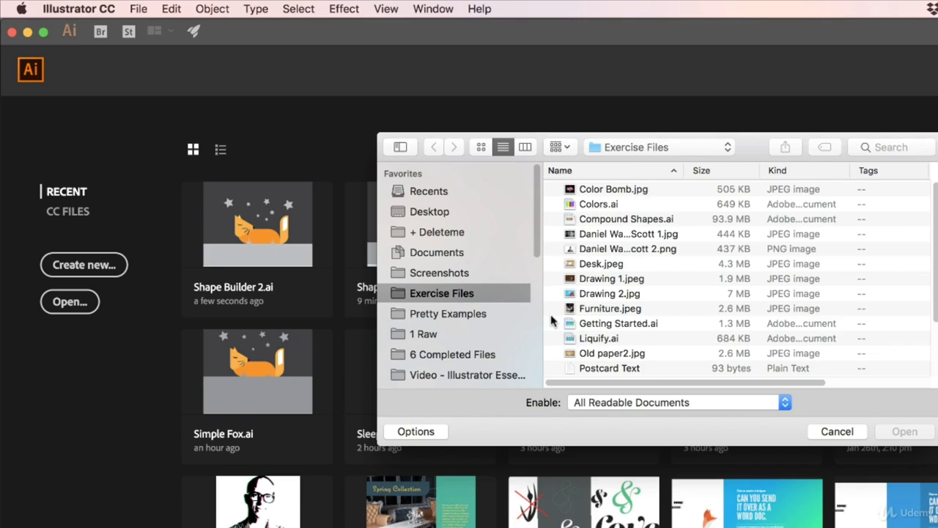
scroll(594, 330, down, 3)
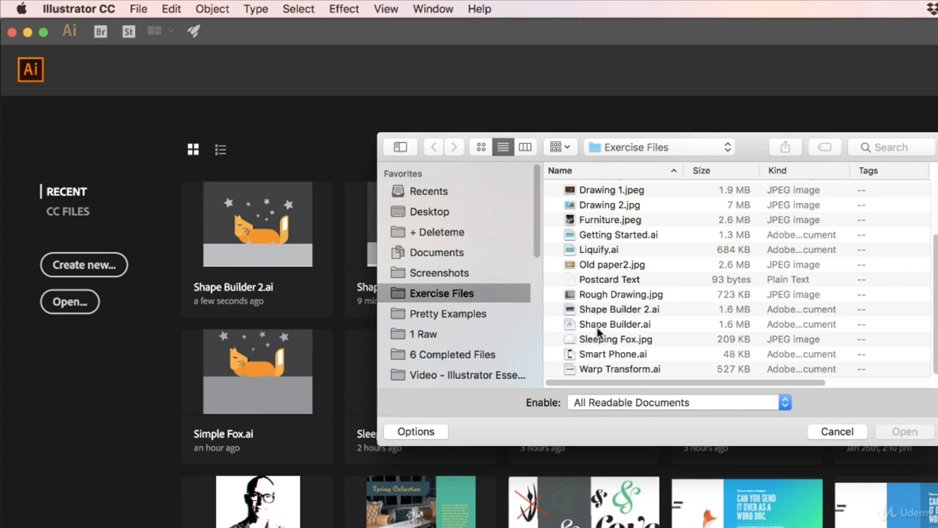
click(609, 314)
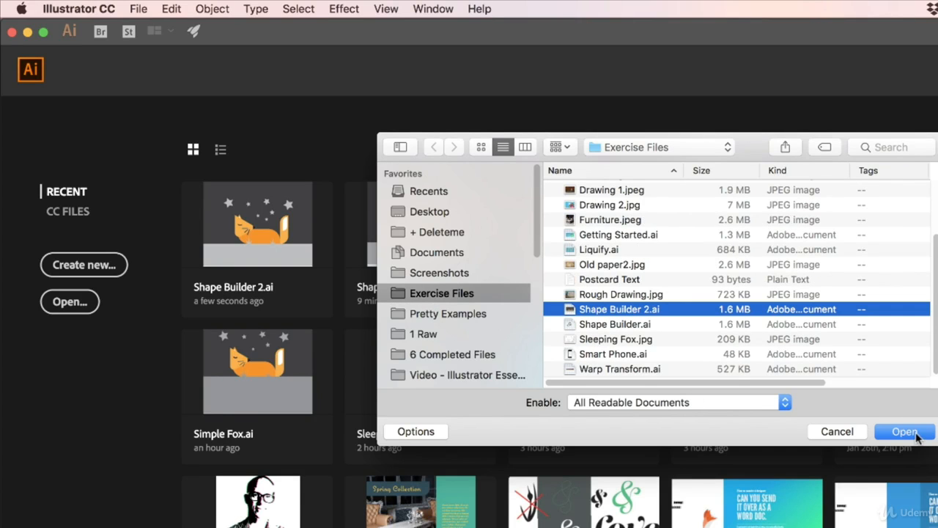
click(904, 431)
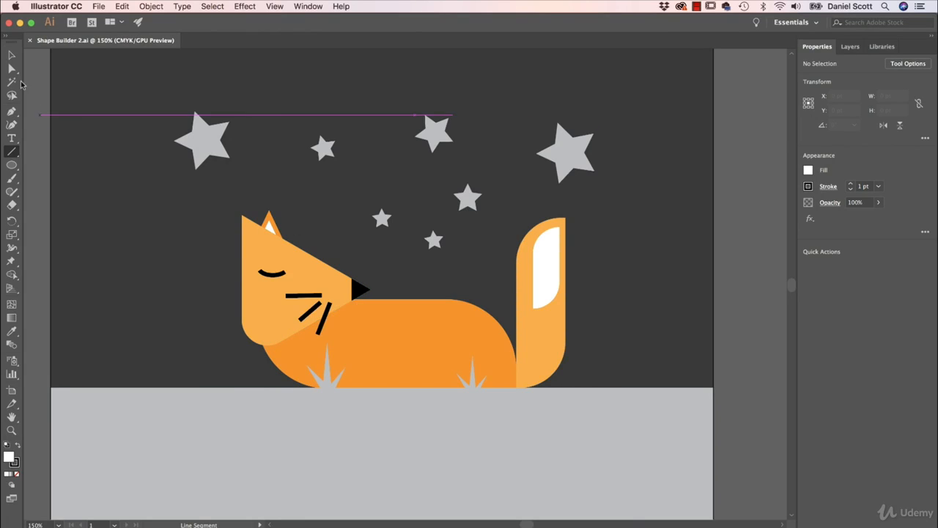
Step: Move the dark background rectangle off the artboard to the right, and hide the template layer
click(12, 55)
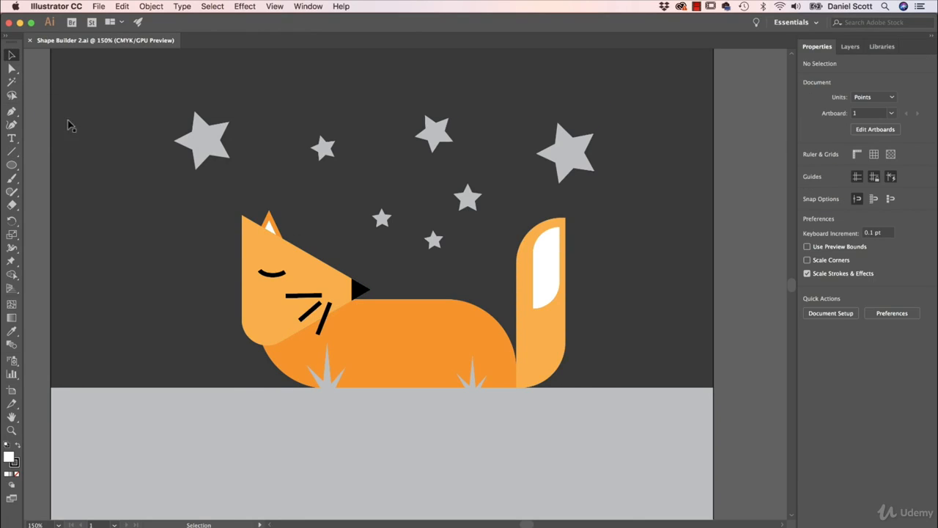
click(110, 225)
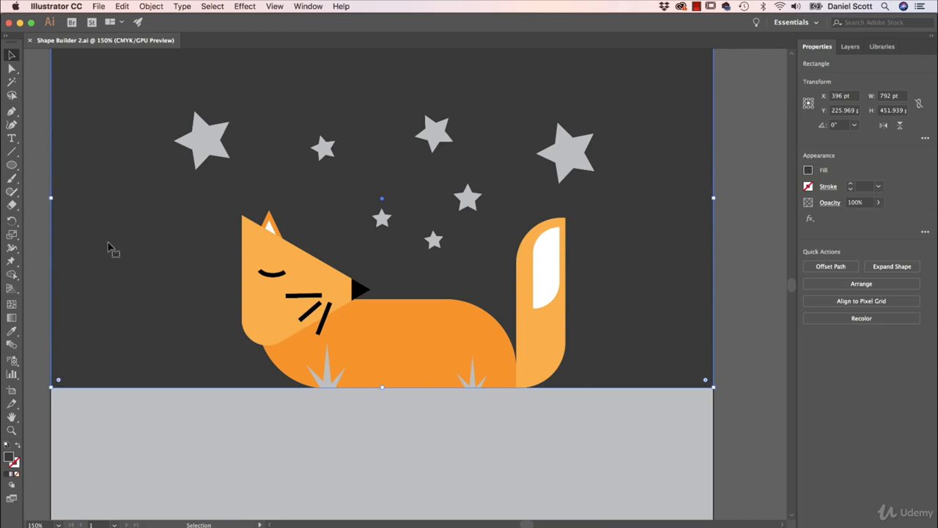
drag(110, 247, 784, 249)
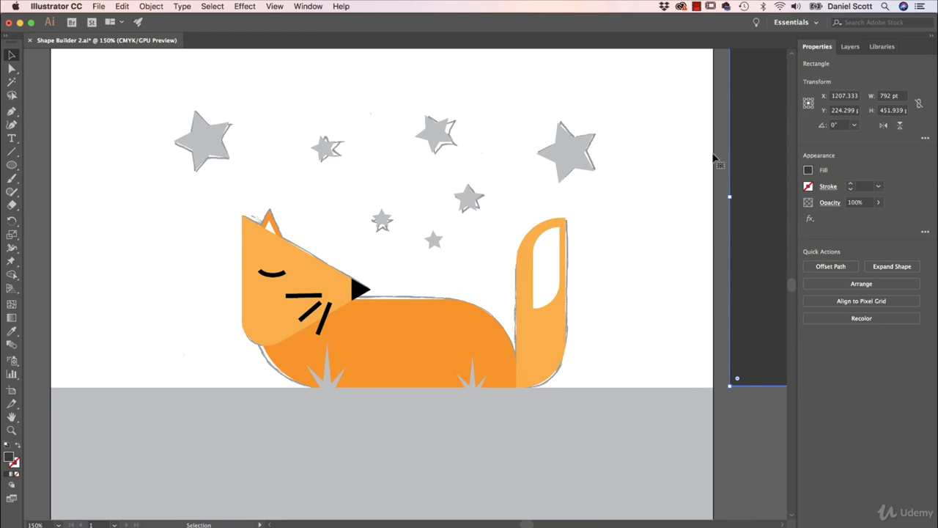
click(850, 47)
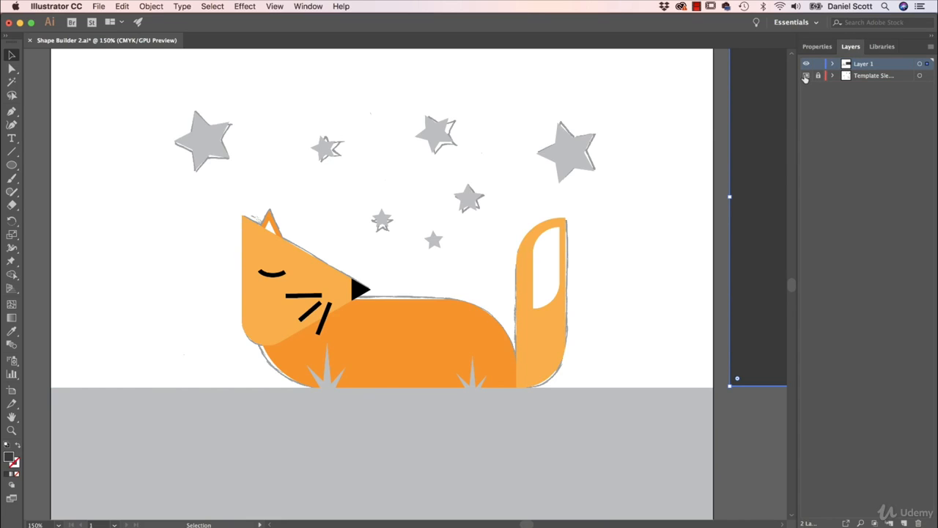
click(806, 76)
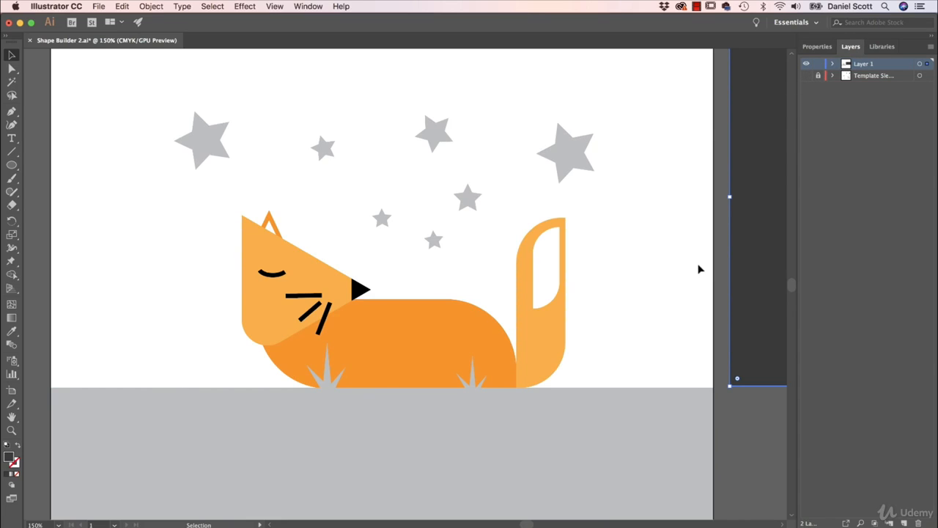
click(664, 314)
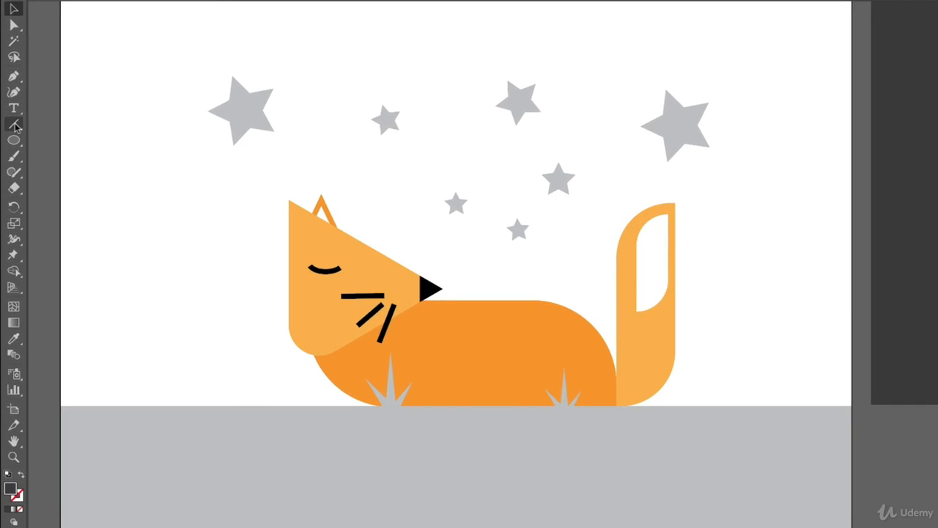
Step: Draw a diagonal line across the fox's head from its upper back corner to below the chin, and select it together with the head
click(14, 125)
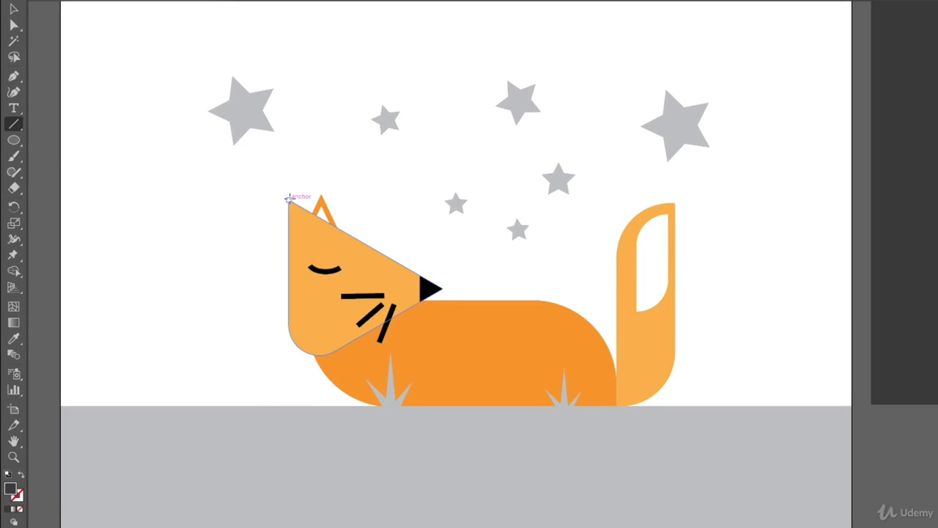
drag(289, 199, 353, 377)
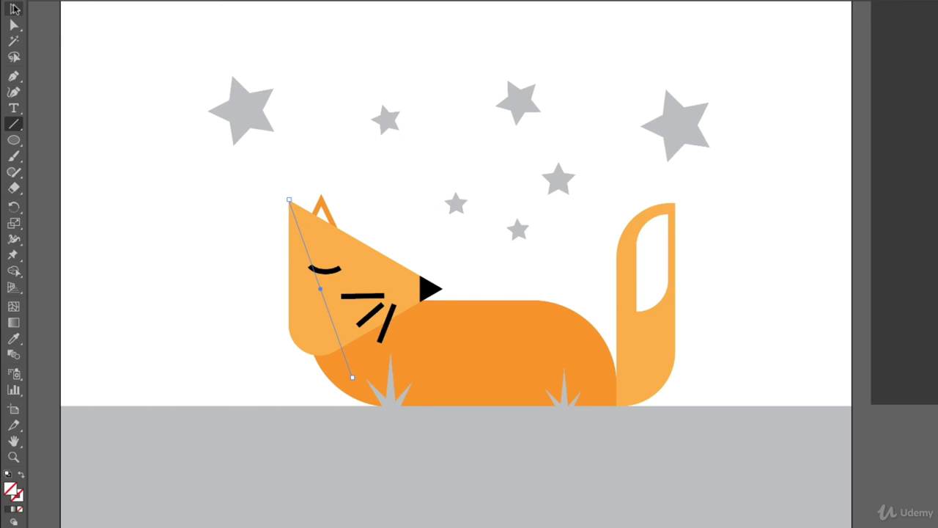
click(13, 9)
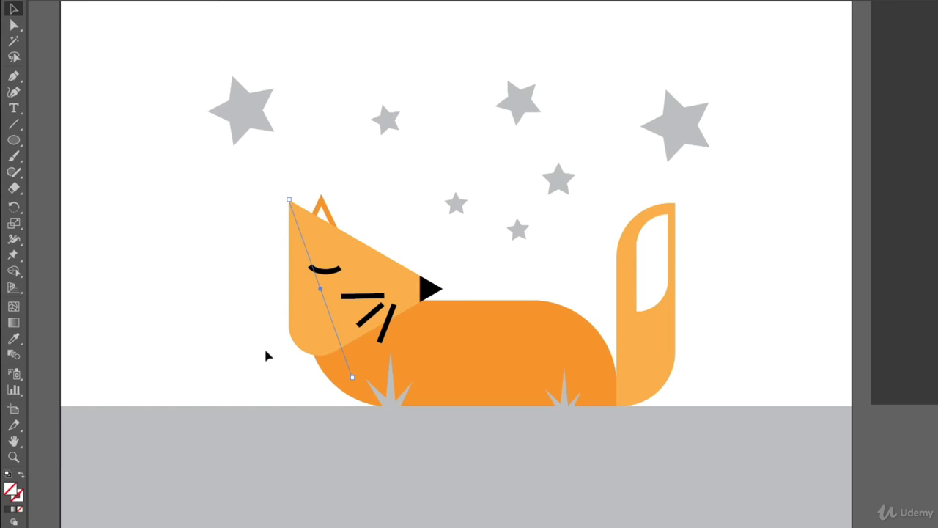
click(302, 350)
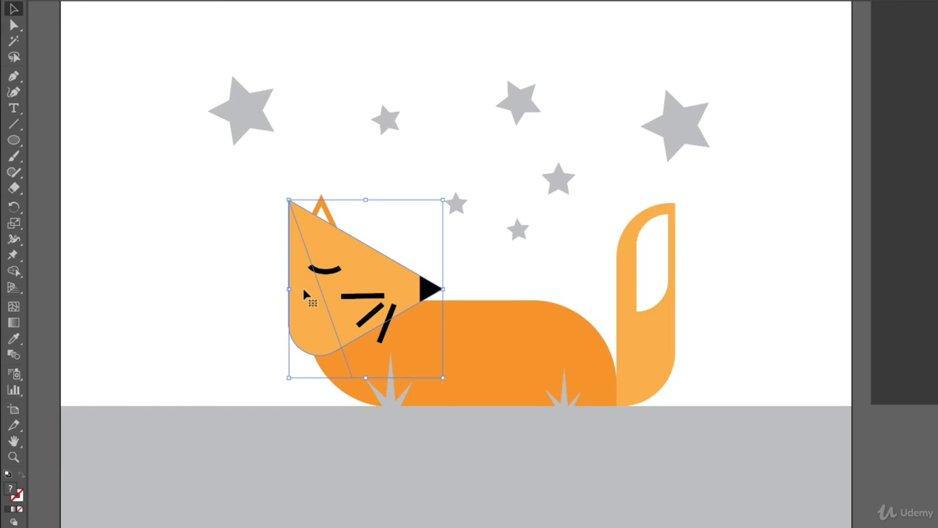
drag(320, 325, 69, 252)
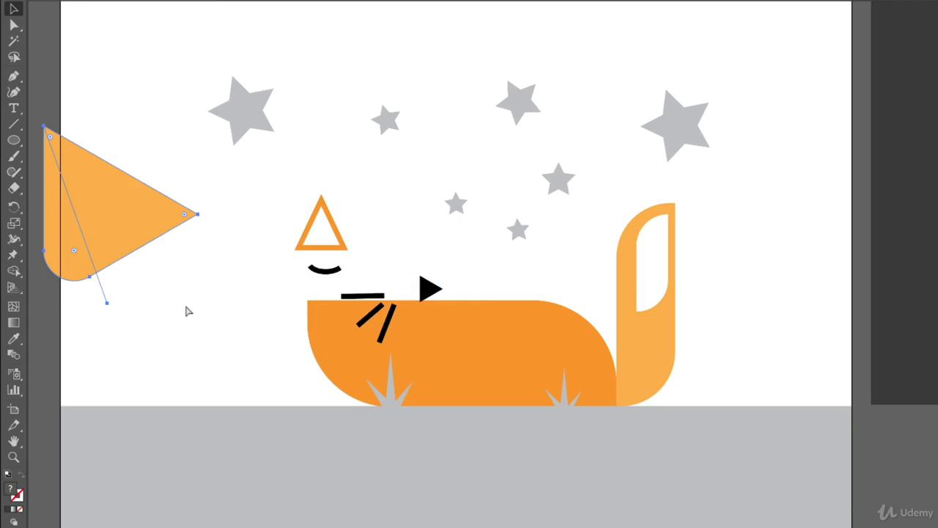
key(super+z)
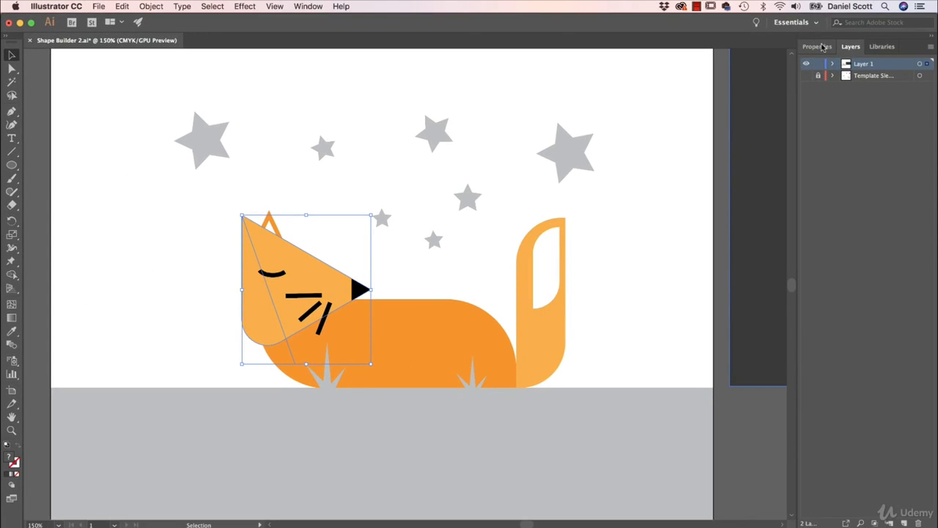
Step: Choose Shape Builder for the selected head and line, and set its fill to a darker orange: C 0, M 50, Y 100, K 10
click(818, 46)
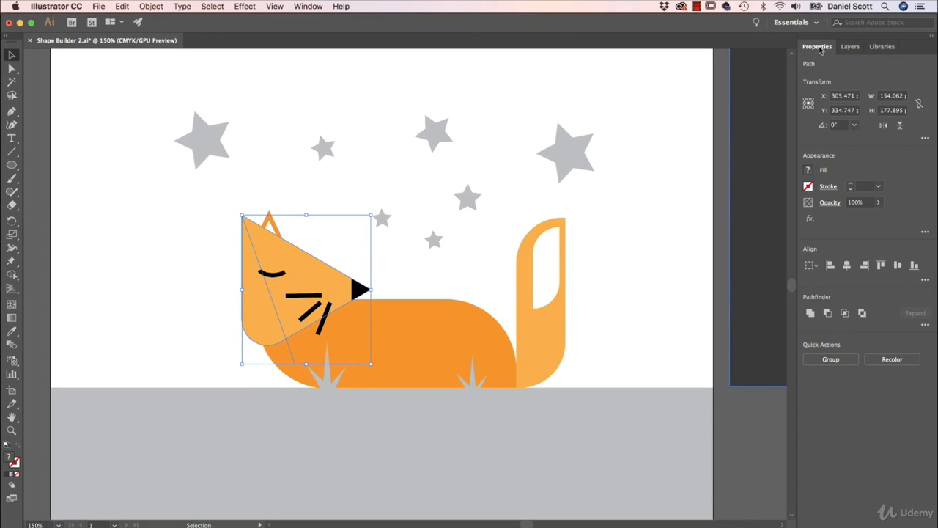
click(12, 275)
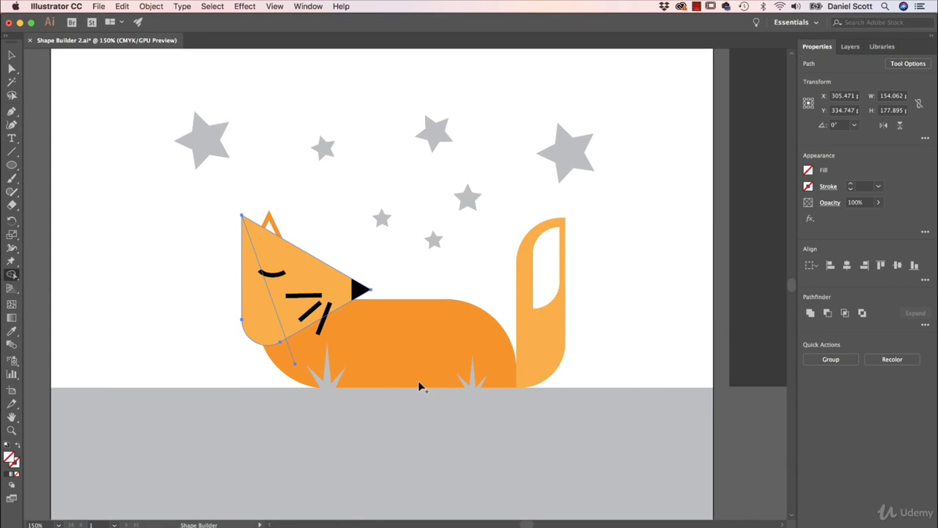
click(809, 170)
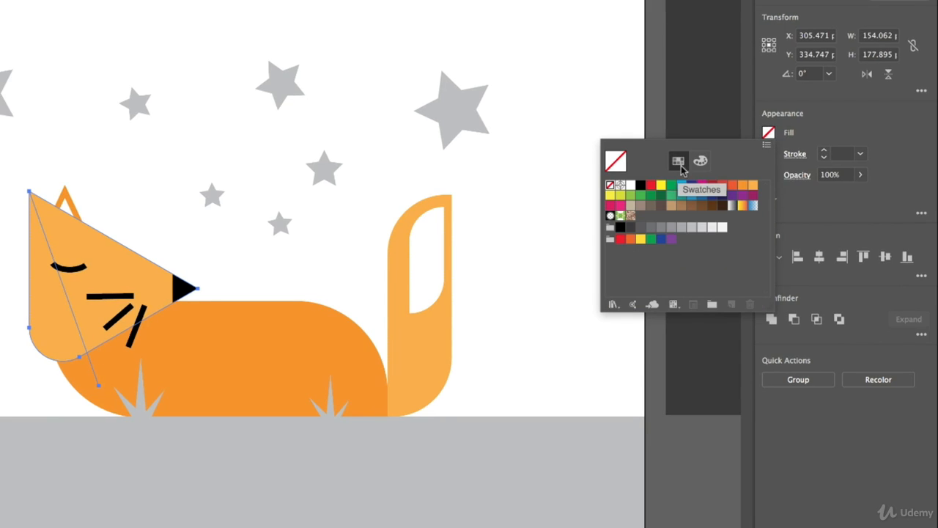
click(742, 184)
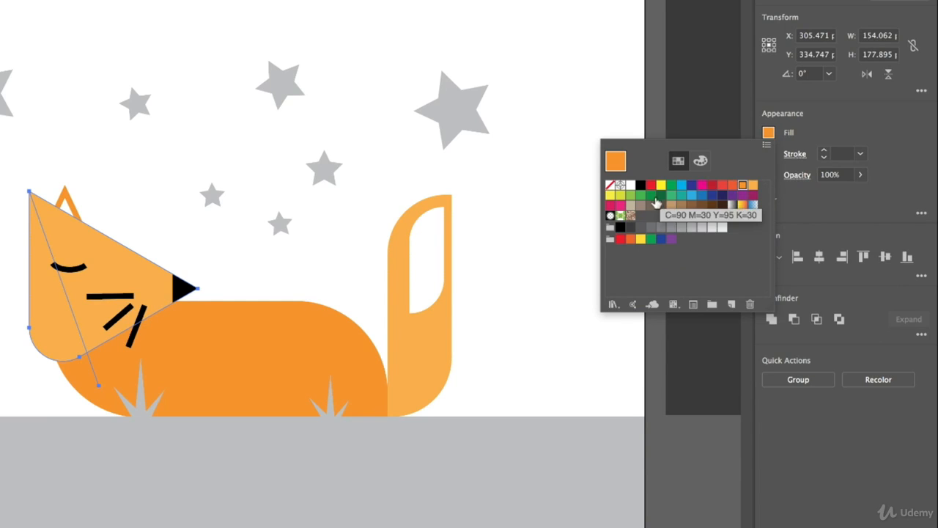
click(700, 162)
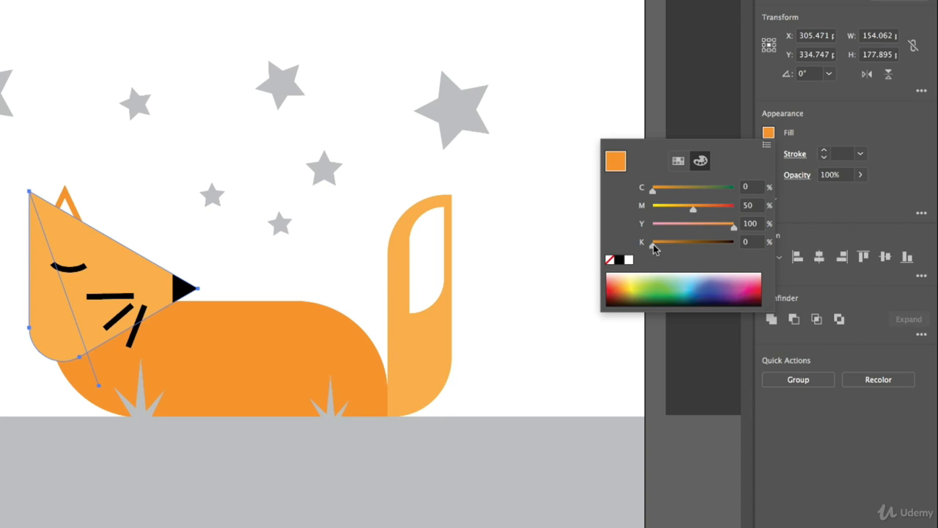
drag(651, 244, 679, 245)
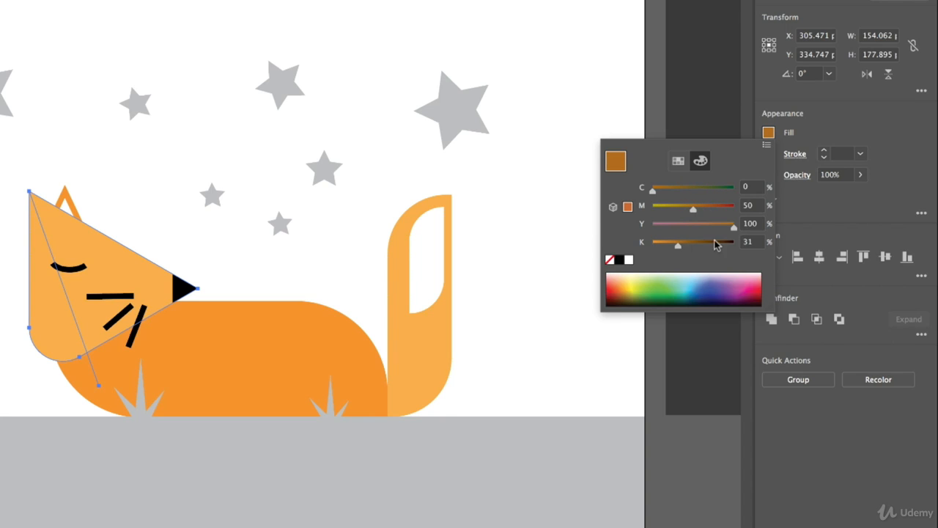
click(749, 242)
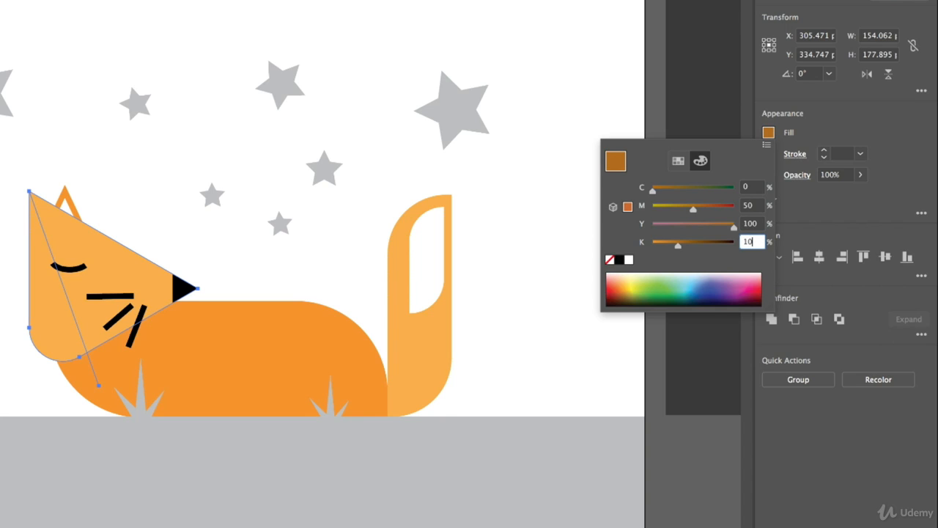
text(10)
click(859, 111)
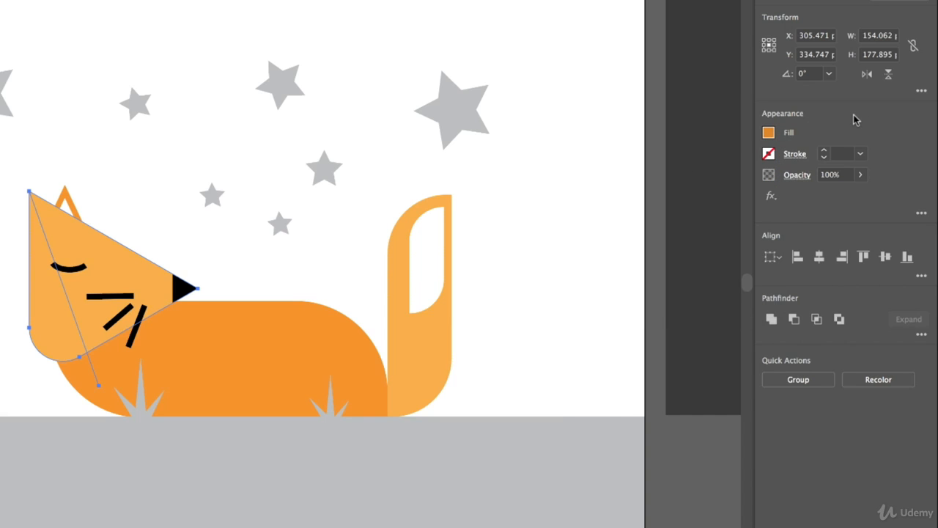
Step: Apply the darker orange with Shape Builder to the back part of the head behind the line, and clear the selection
click(55, 312)
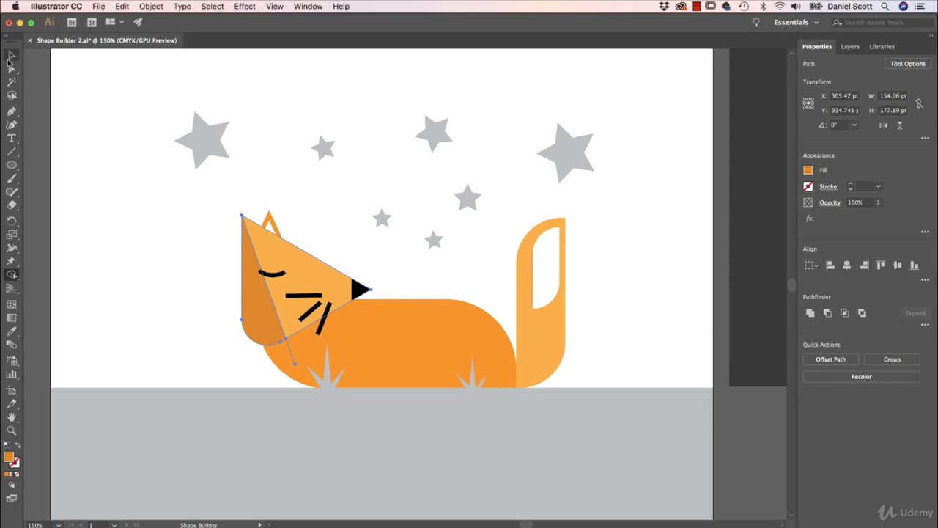
click(12, 55)
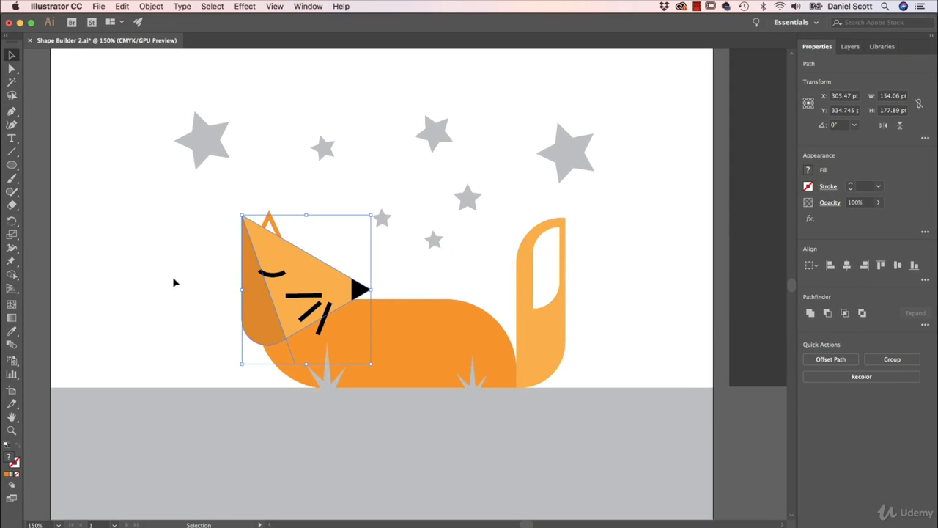
click(174, 282)
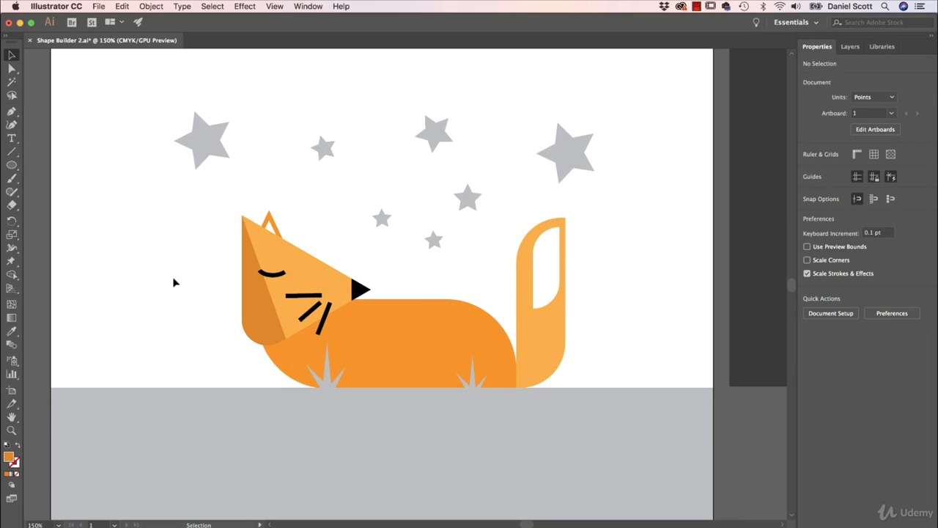
click(290, 351)
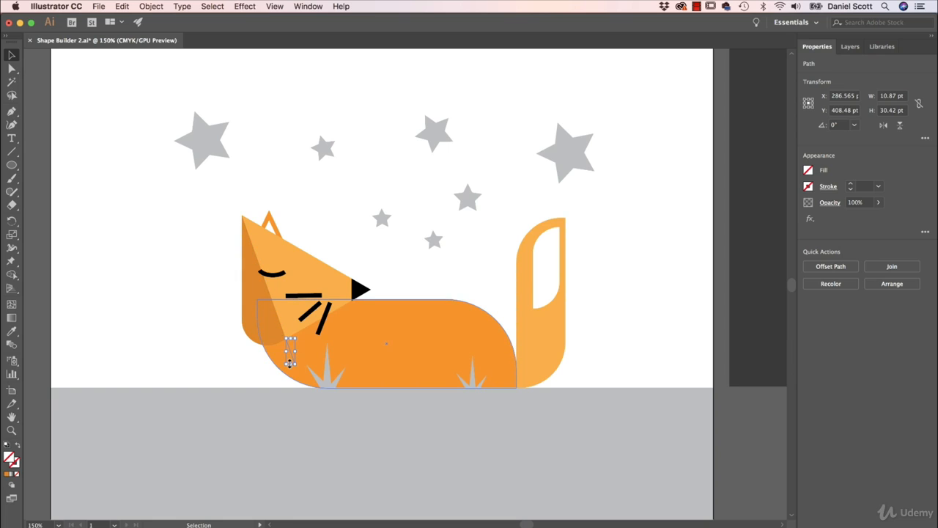
key(super+shift+a)
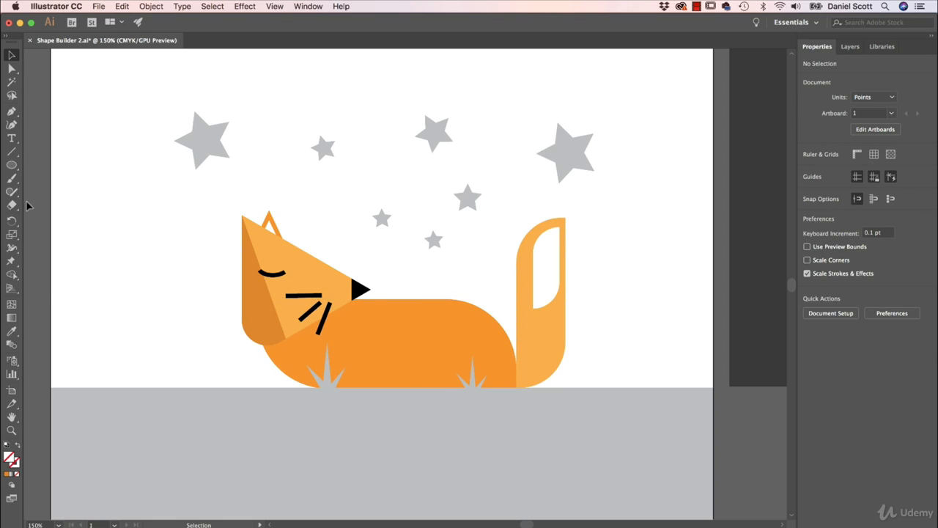
Step: Draw a diagonal line about 178 pt wide and 113 pt high across the front of the body, and select it with the body
click(12, 153)
drag(397, 293, 250, 385)
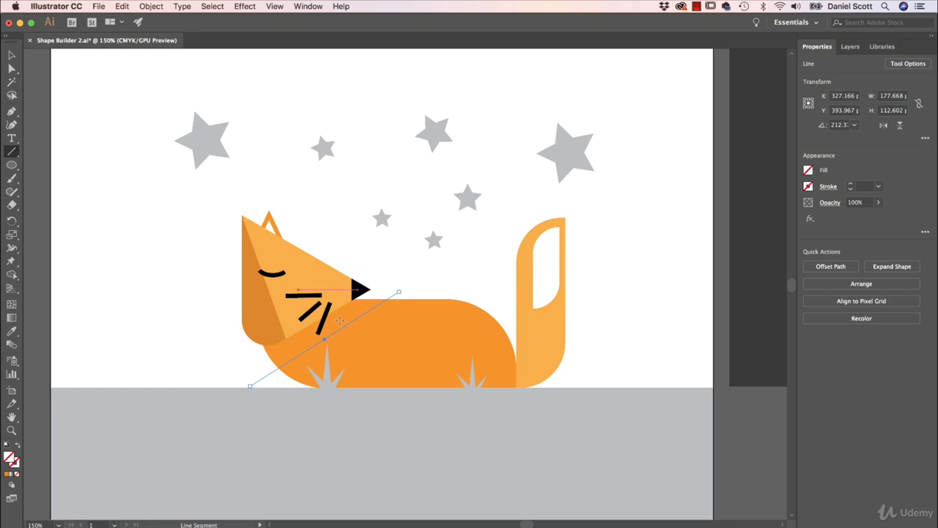
click(12, 55)
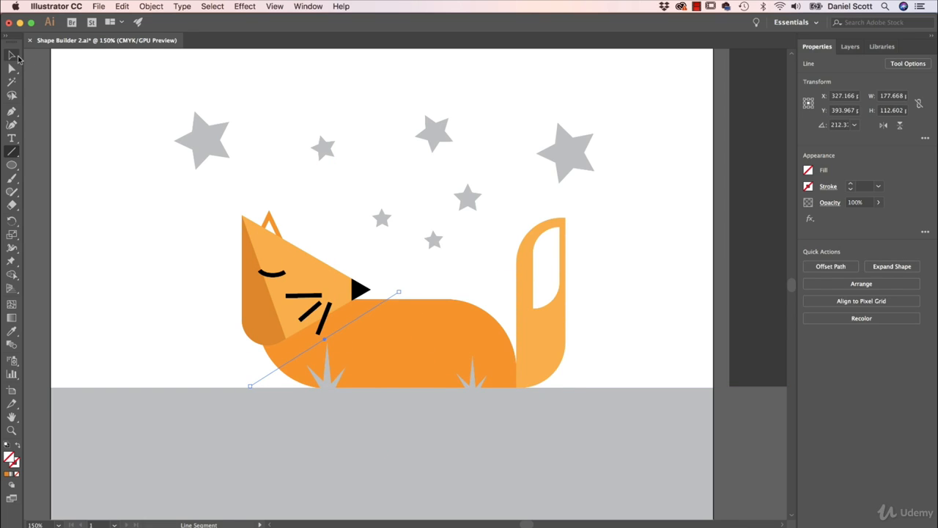
shift+click(411, 348)
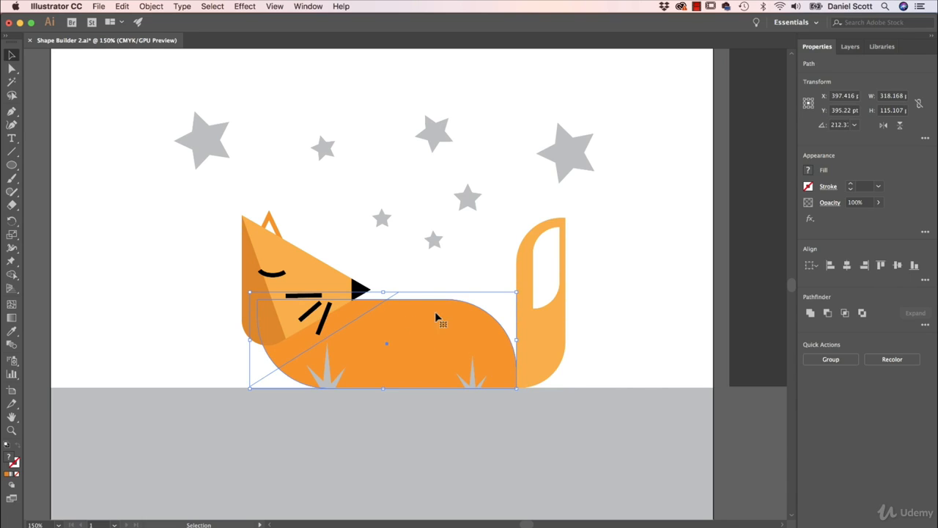
Step: Choose Shape Builder for the body and line, and set the fill to the last used orange with C 0, M 50, Y 100, K 10
click(810, 172)
key(Escape)
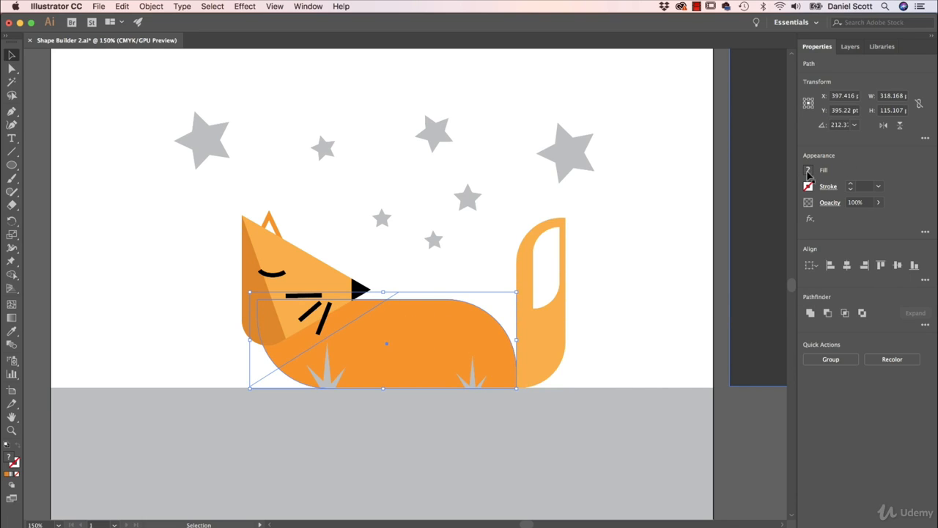
click(12, 275)
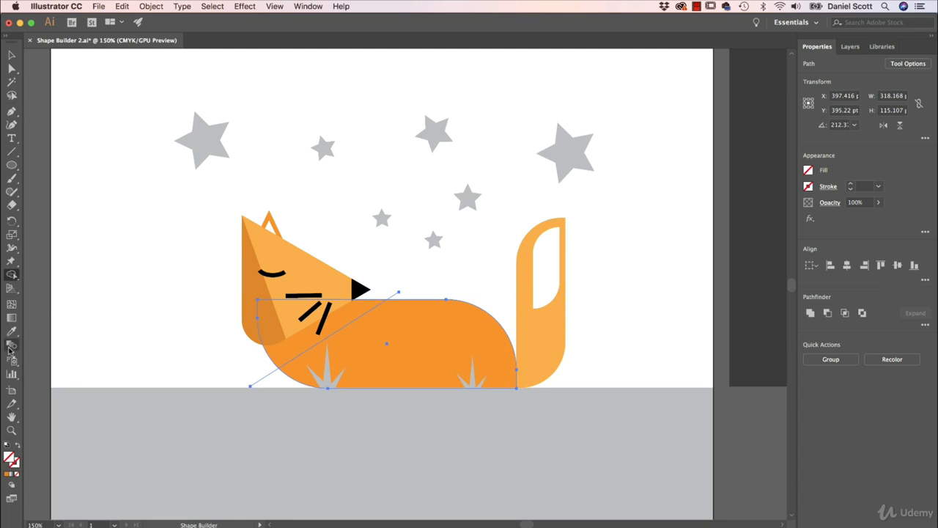
click(807, 171)
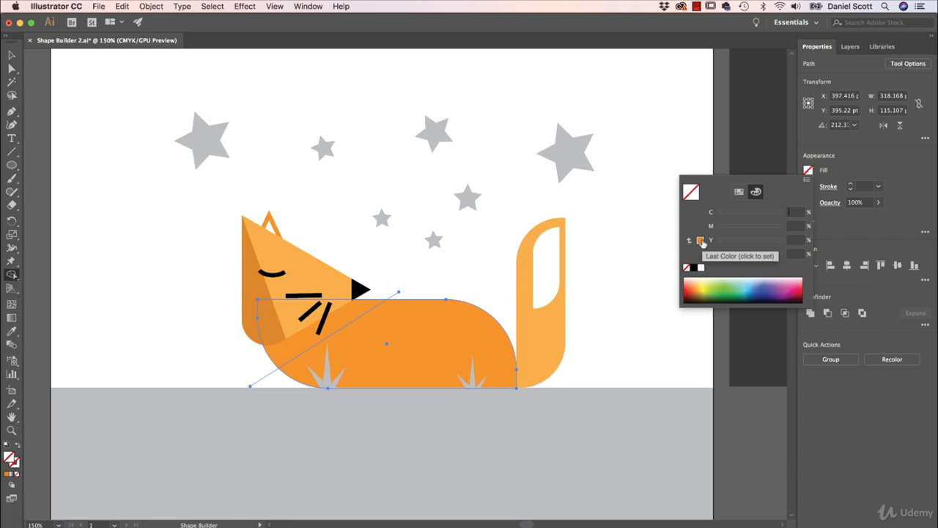
click(701, 240)
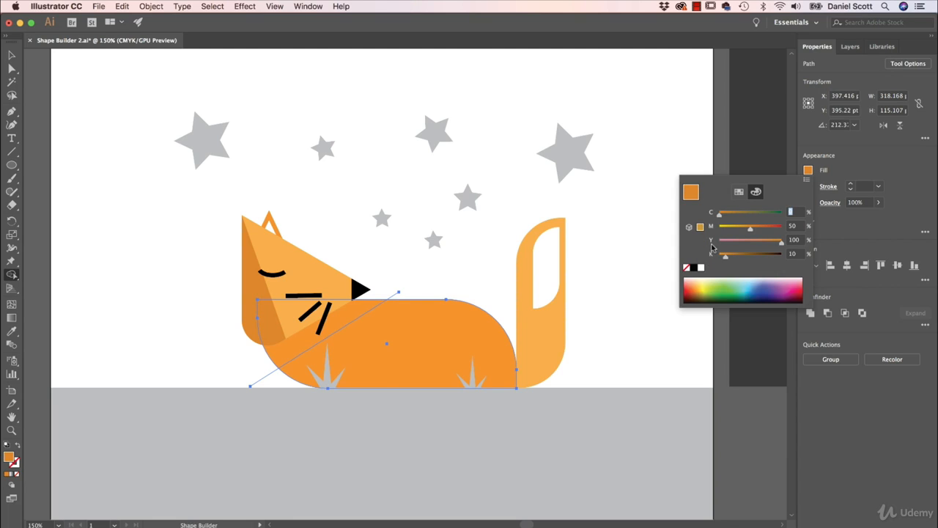
click(738, 192)
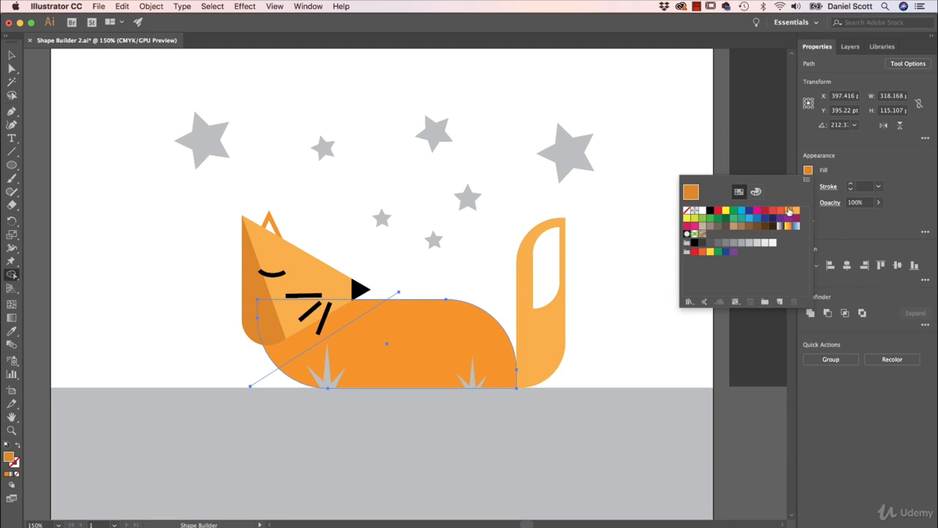
click(756, 192)
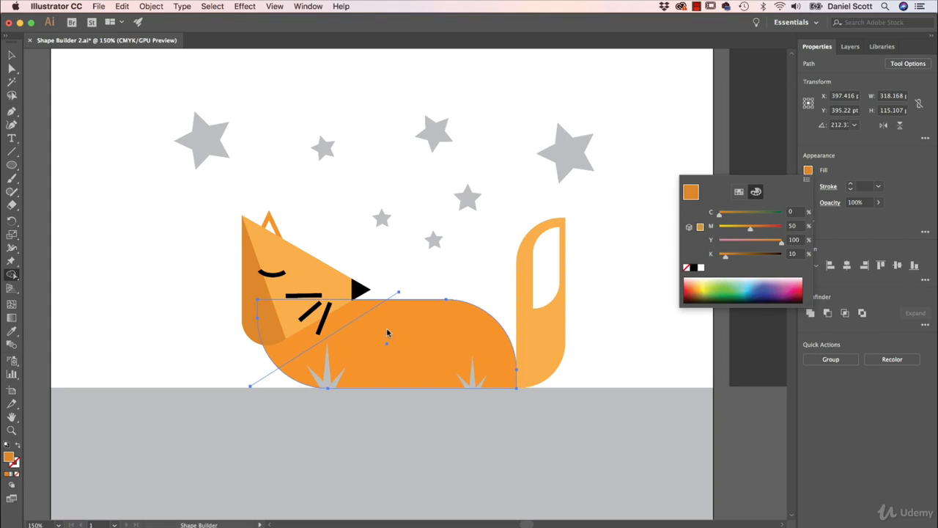
click(863, 161)
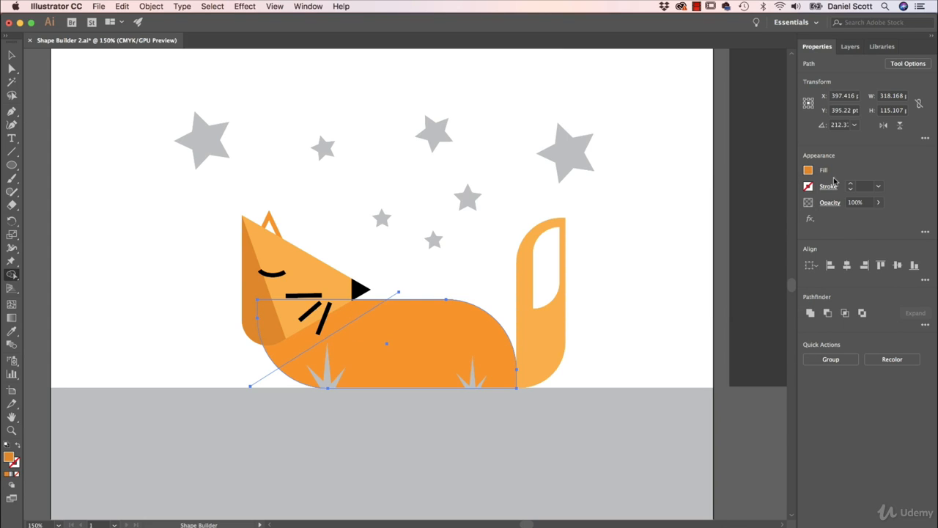
Step: Apply the darker orange with Shape Builder to the front part of the body above the line, and select only that piece
click(349, 321)
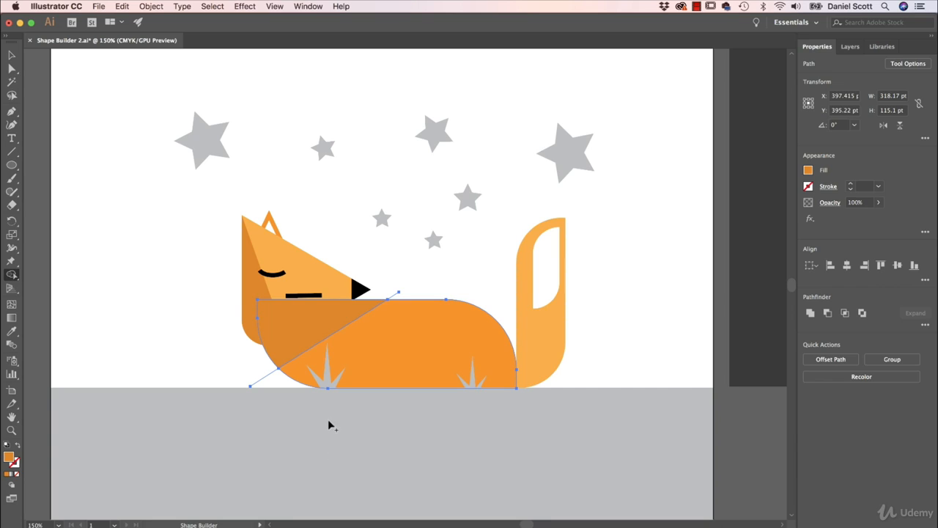
click(12, 56)
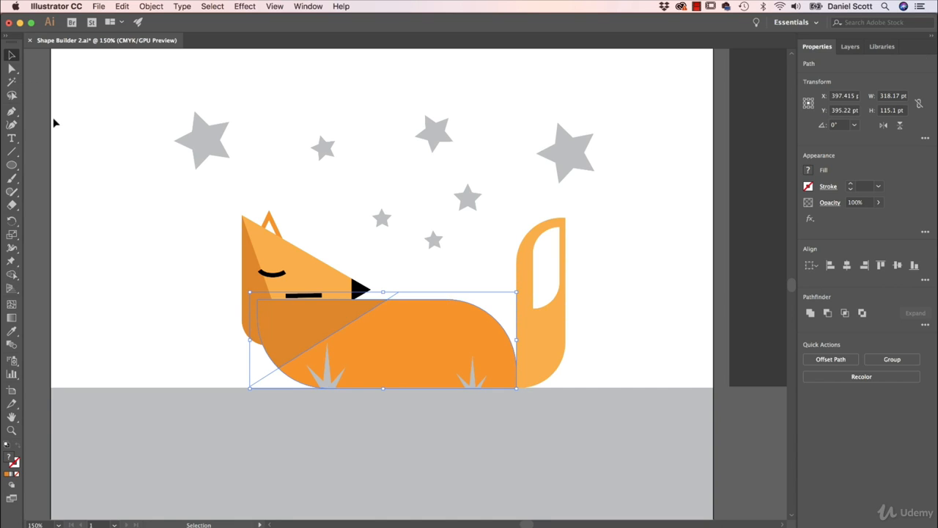
click(100, 236)
drag(323, 323, 227, 269)
key(super+z)
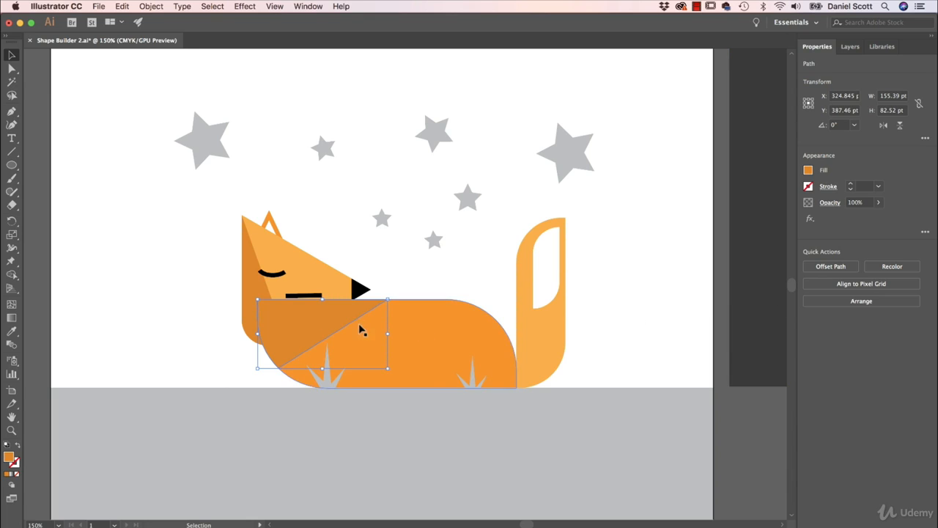
Step: Send the darker orange body piece one level backward and select it again
click(863, 301)
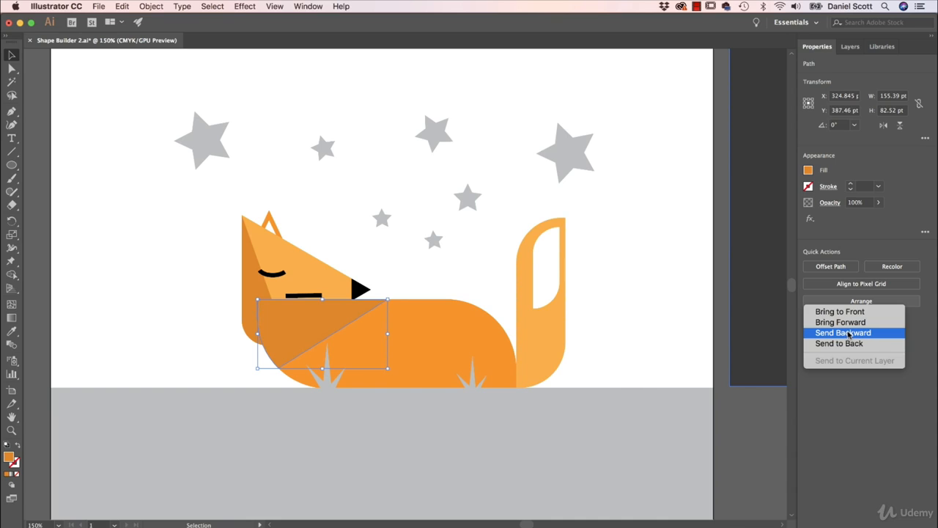
click(849, 333)
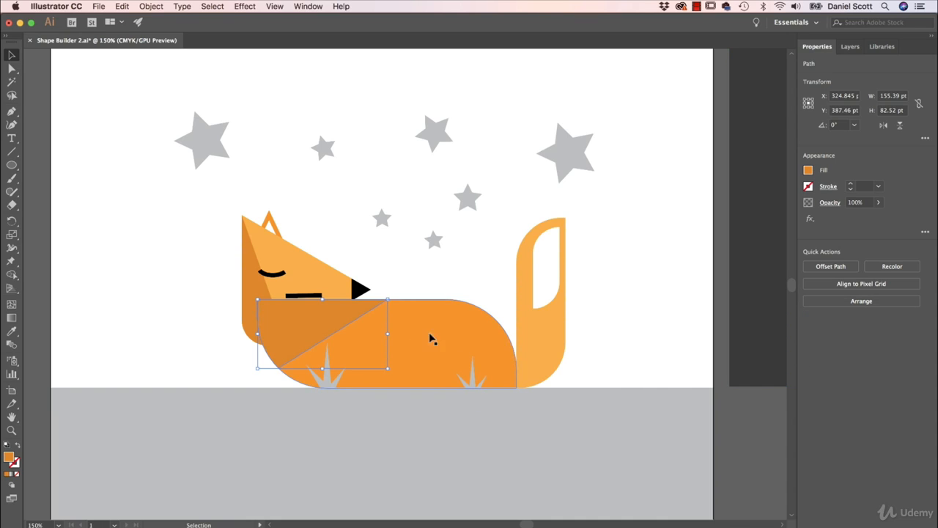
click(535, 335)
click(329, 330)
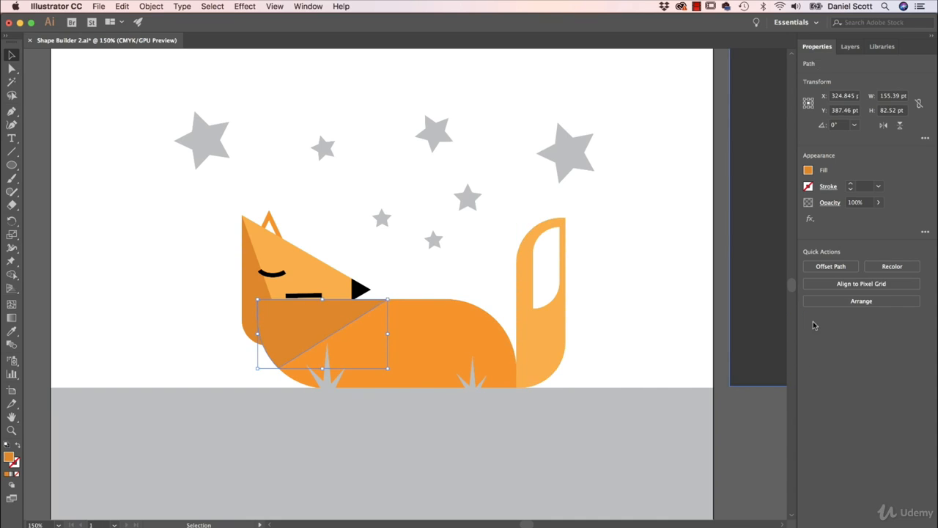
Step: Send the darker orange front body piece to the back of the artwork, behind the head and whiskers, and deselect it
click(850, 305)
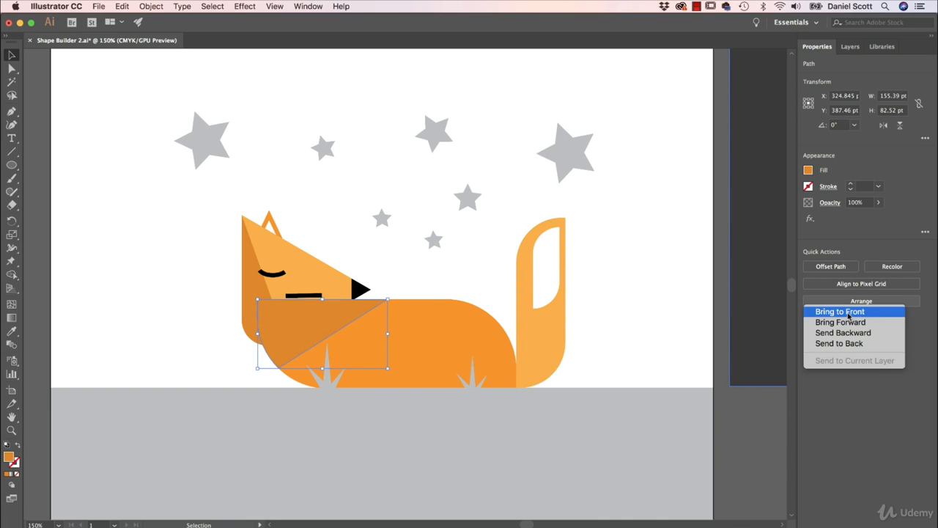
click(858, 301)
click(859, 301)
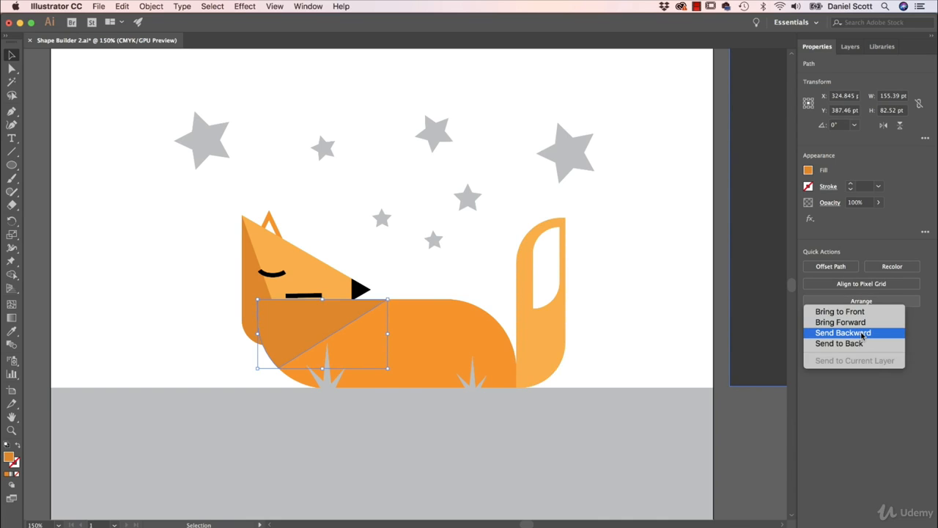
click(822, 333)
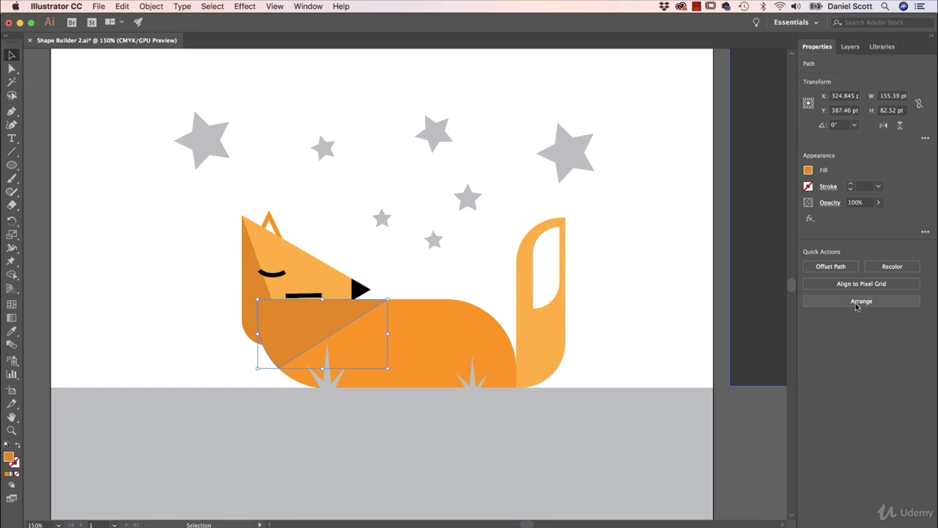
click(858, 302)
click(837, 343)
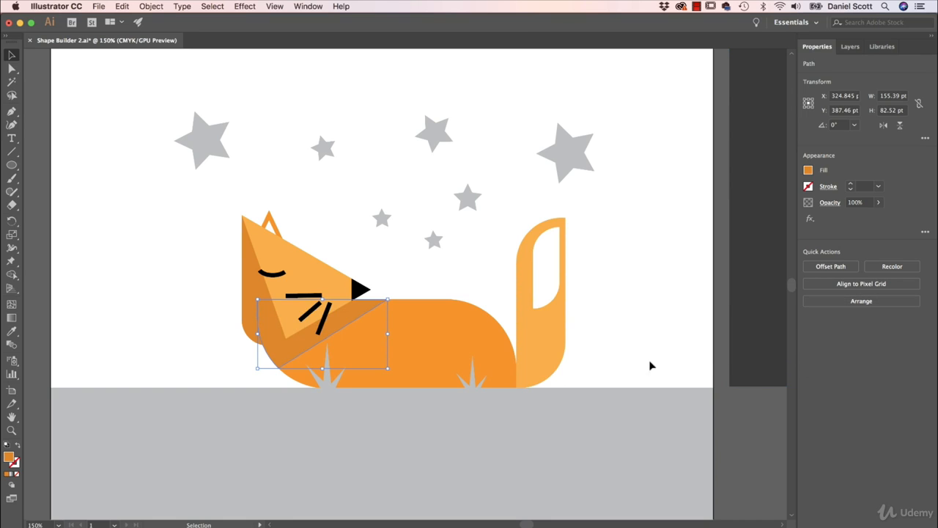
click(652, 356)
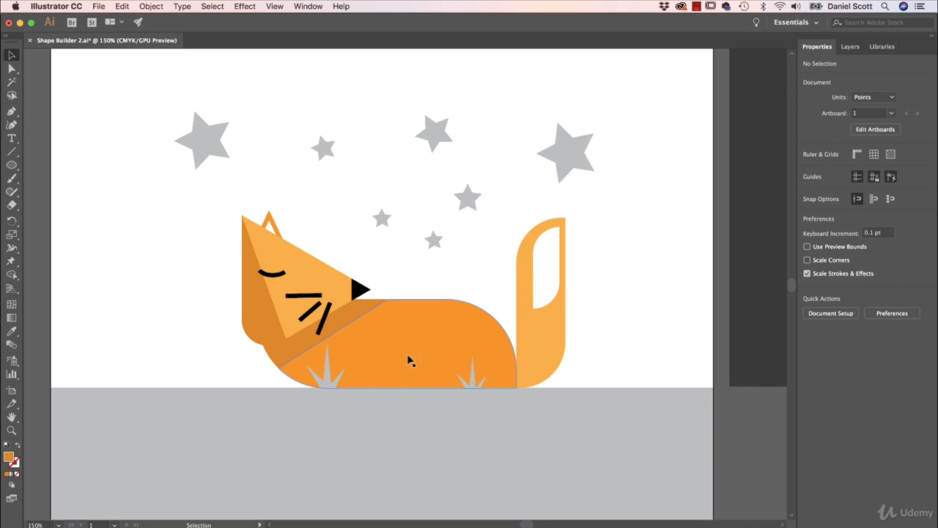
Step: Duplicate the body, enlarge the copy to about 364 by 136 pt, offset it to expose the rear edge, and select both shapes
click(432, 346)
key(cmd+c)
key(cmd+v)
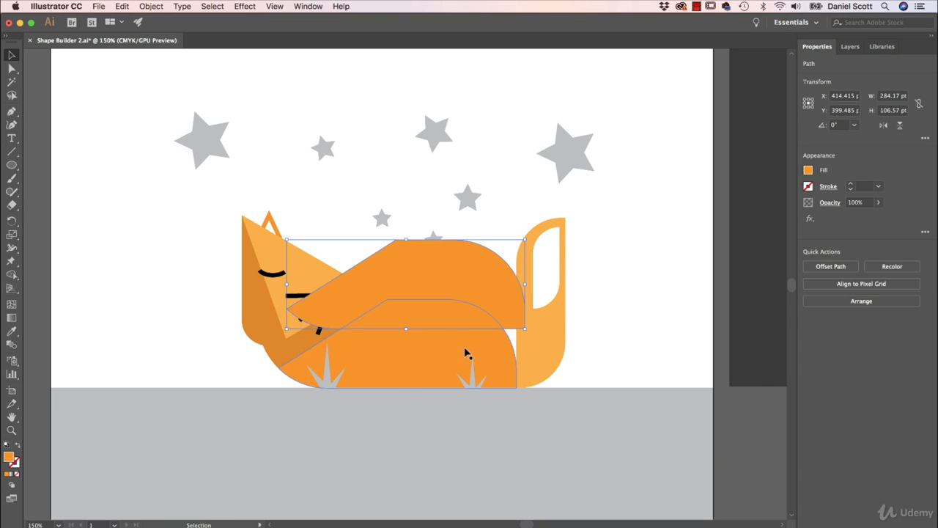
drag(525, 240, 593, 214)
drag(484, 303, 410, 353)
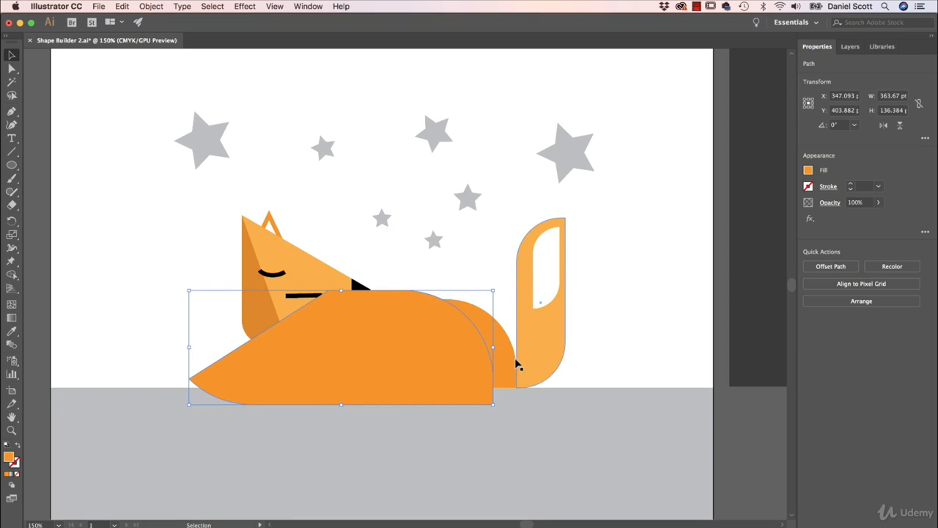
shift+click(505, 366)
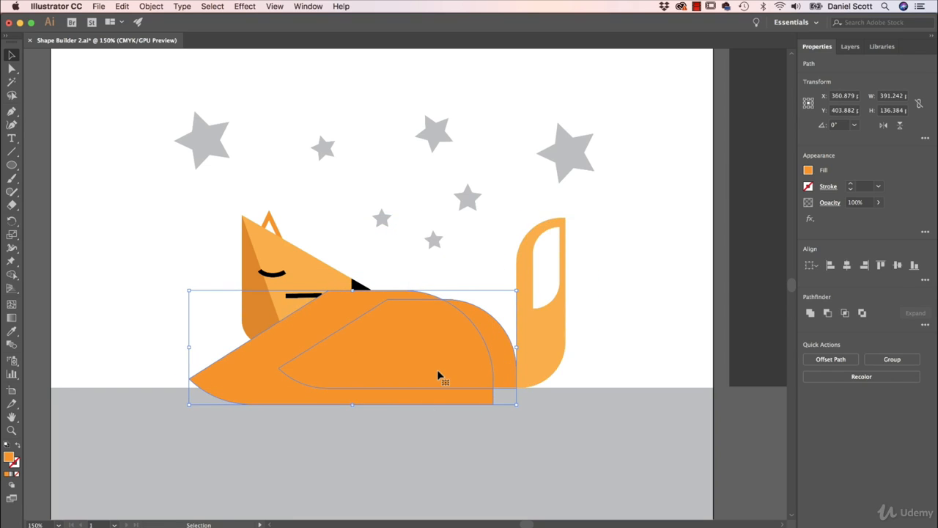
Step: Set a darker orange fill with K 10 for Shape Builder and apply it to the exposed rear edge of the body
click(12, 274)
click(808, 171)
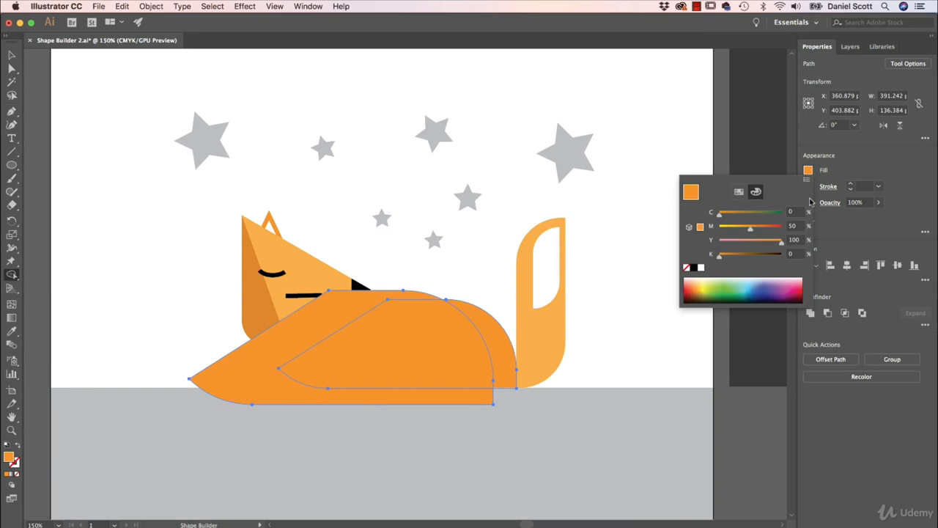
click(700, 228)
click(793, 253)
text(10)
key(Return)
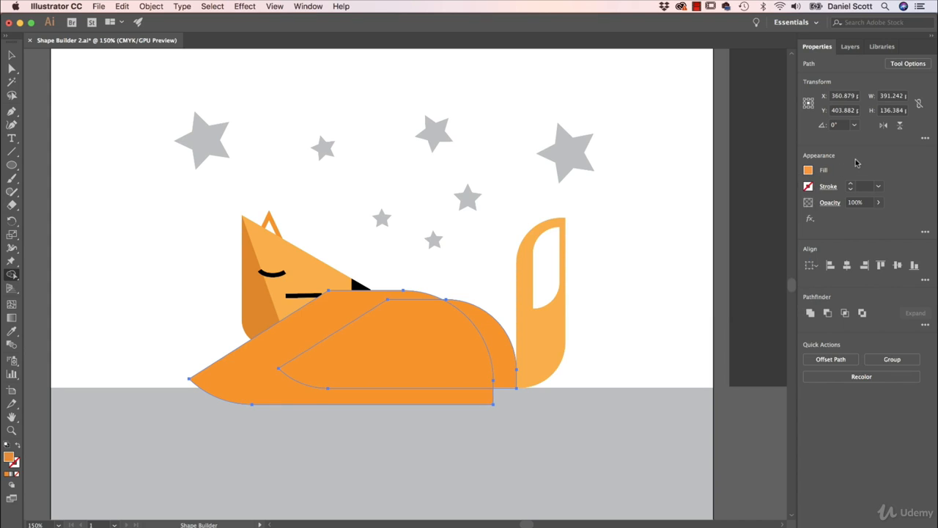
click(511, 350)
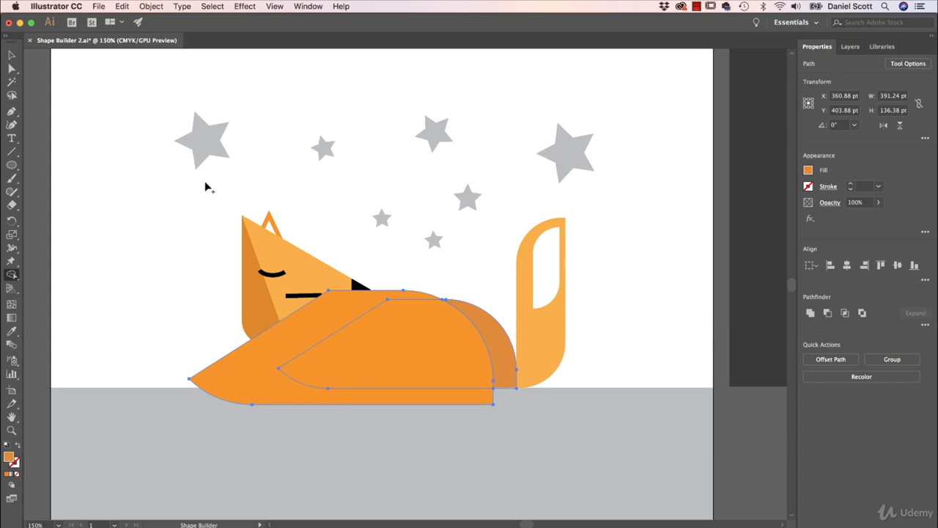
Step: Delete the enlarged body copy, keeping the shaded rear piece, and clear the selection
click(13, 56)
click(131, 244)
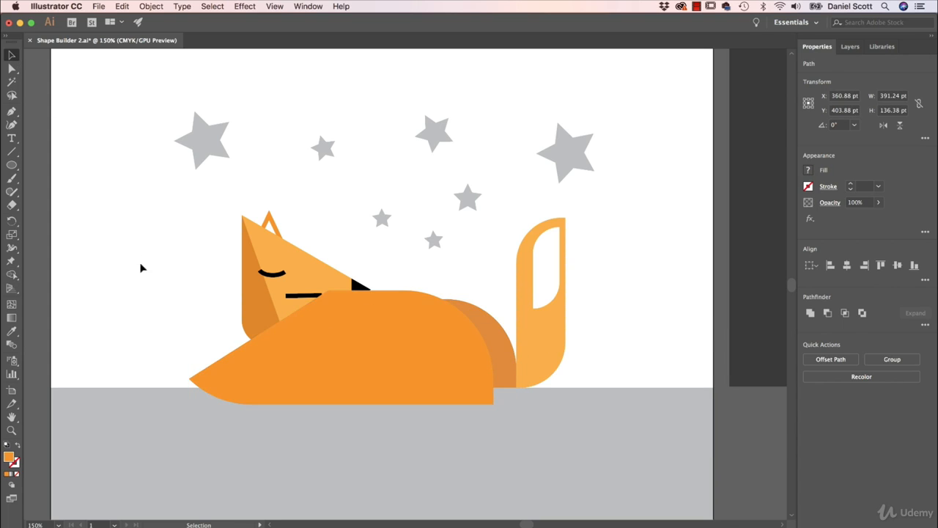
click(438, 361)
key(super+shift+bracketleft)
key(super+shift+a)
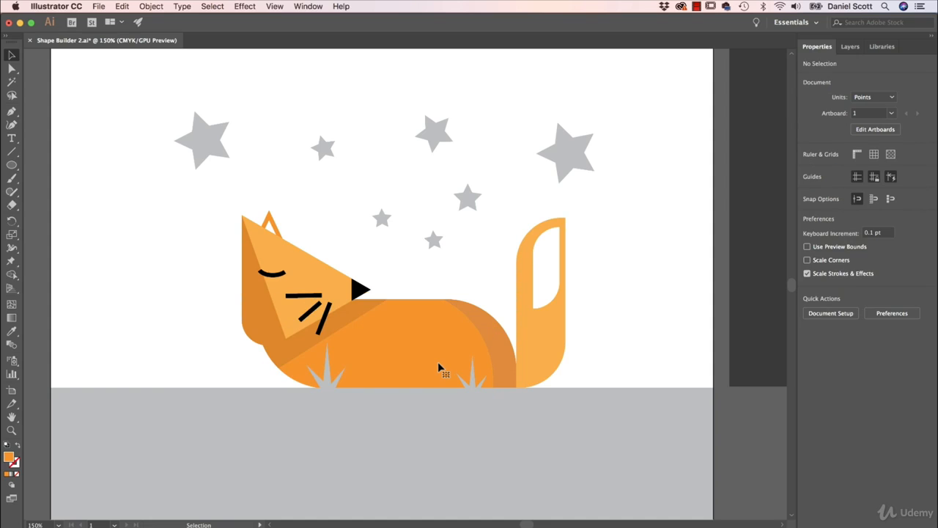
Step: Duplicate the tail, enlarge the copy to about 73 by 252 pt, offset it up toward the body, and select both tail shapes
click(552, 338)
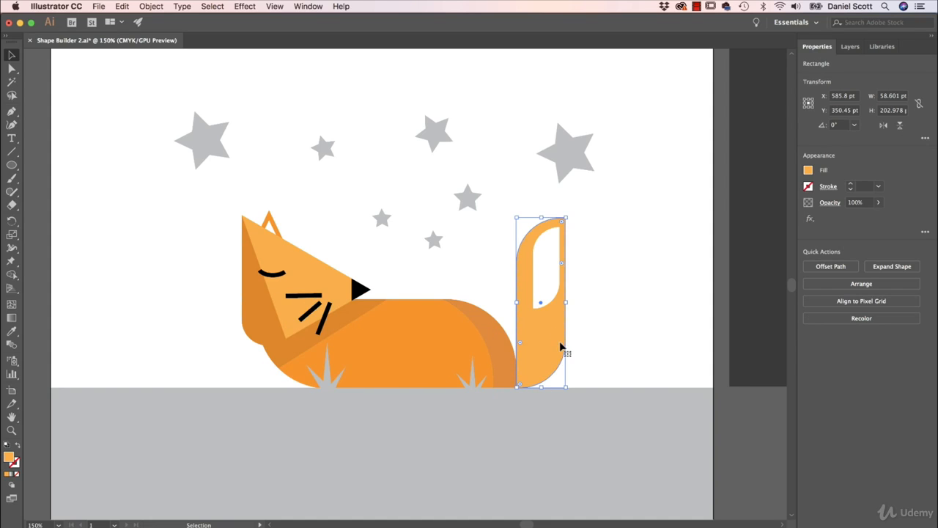
key(a)
key(super+c)
key(super+v)
key(v)
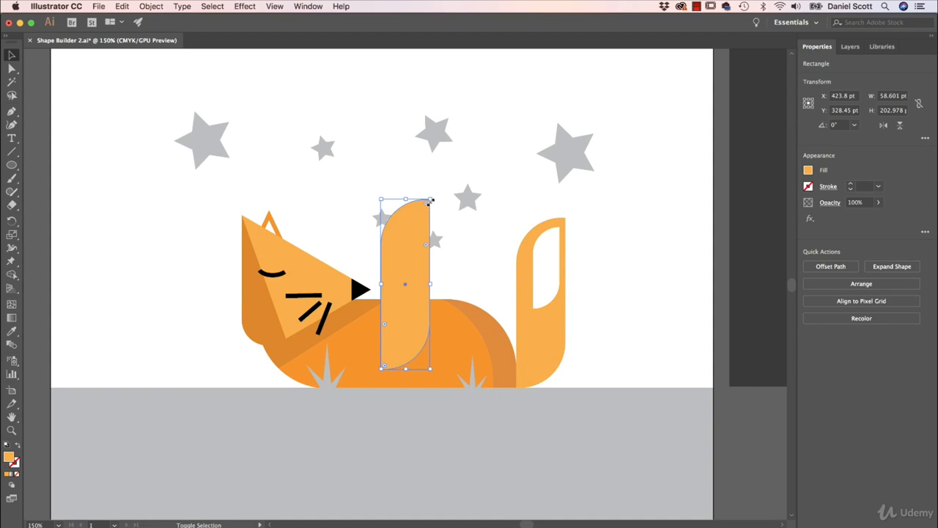
drag(428, 198, 443, 157)
drag(414, 311, 525, 329)
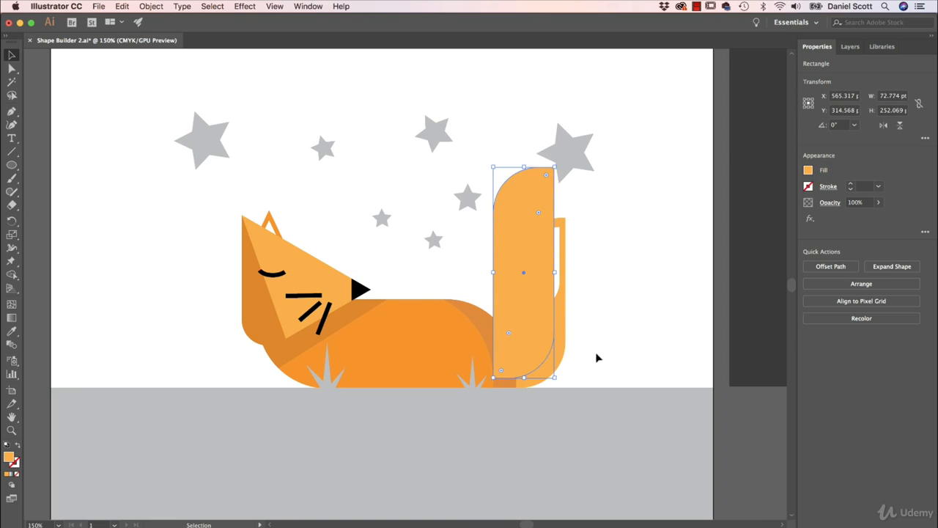
shift+click(569, 347)
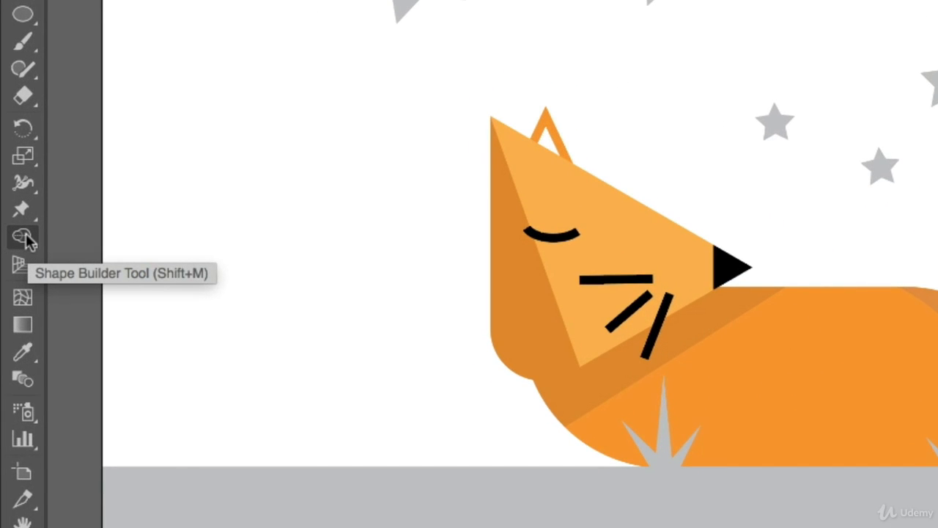
Step: Darken the light orange fill by raising its black value and apply it with Shape Builder to the tail's exposed outer edge
click(24, 237)
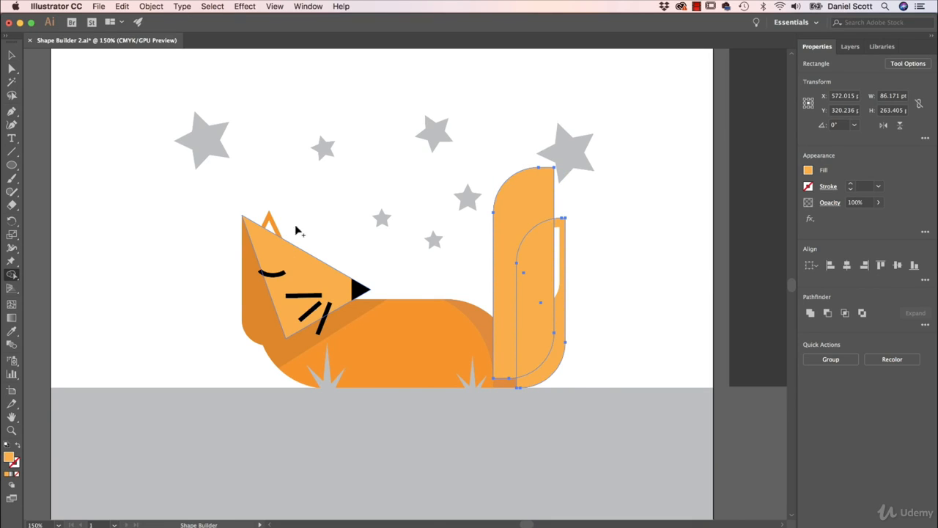
click(808, 170)
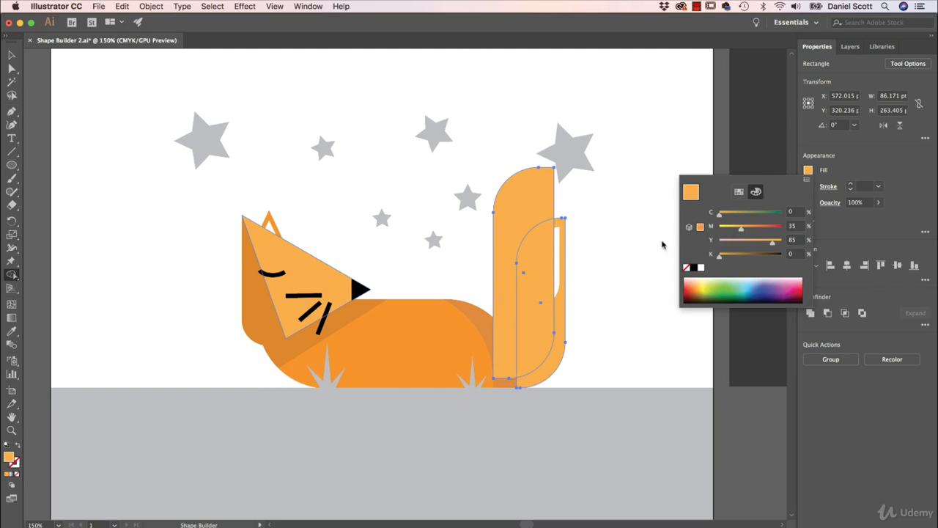
click(792, 254)
key(Tab)
click(880, 239)
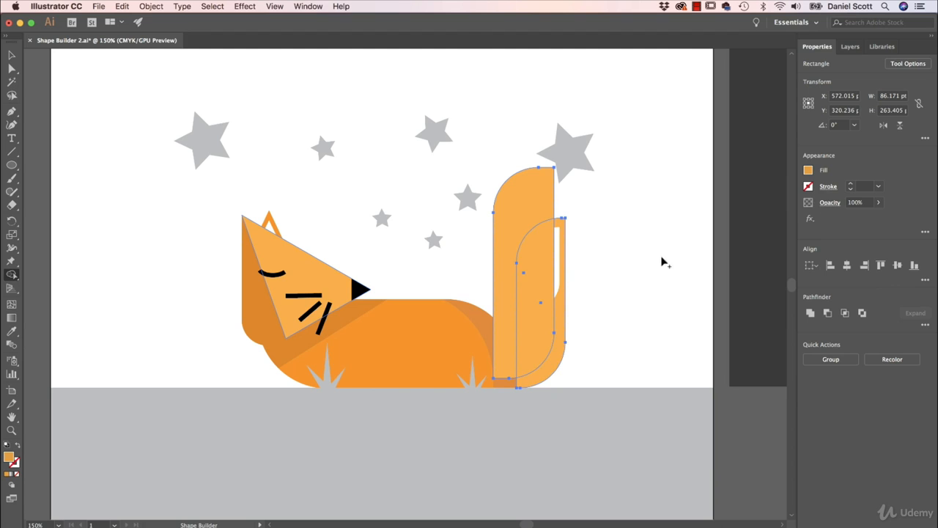
click(560, 348)
Step: Select only the enlarged tail copy and delete it, leaving the shaded tail
key(v)
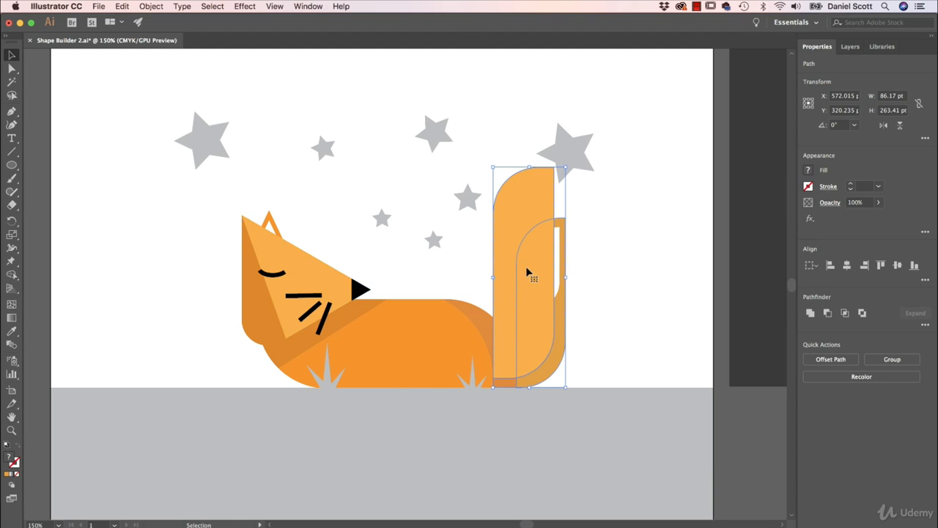
click(595, 219)
click(509, 211)
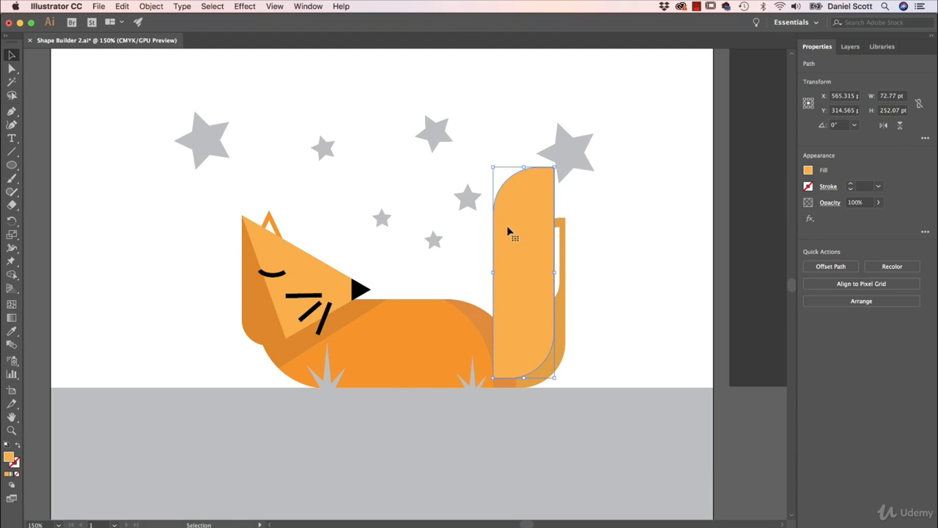
key(Delete)
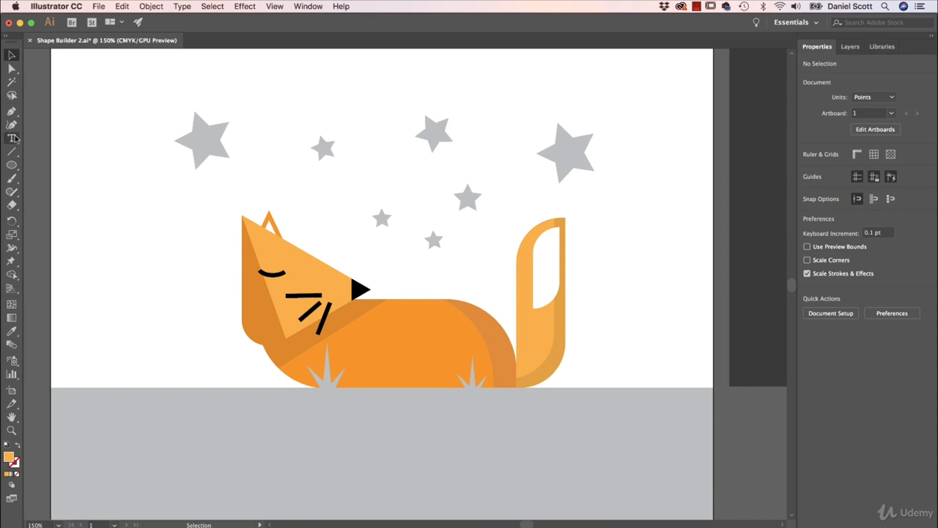
Step: Draw a diagonal line about 338 pt wide and 184 pt high across the grey ground from the front grass tuft, and select both
click(12, 151)
drag(310, 391, 601, 384)
key(v)
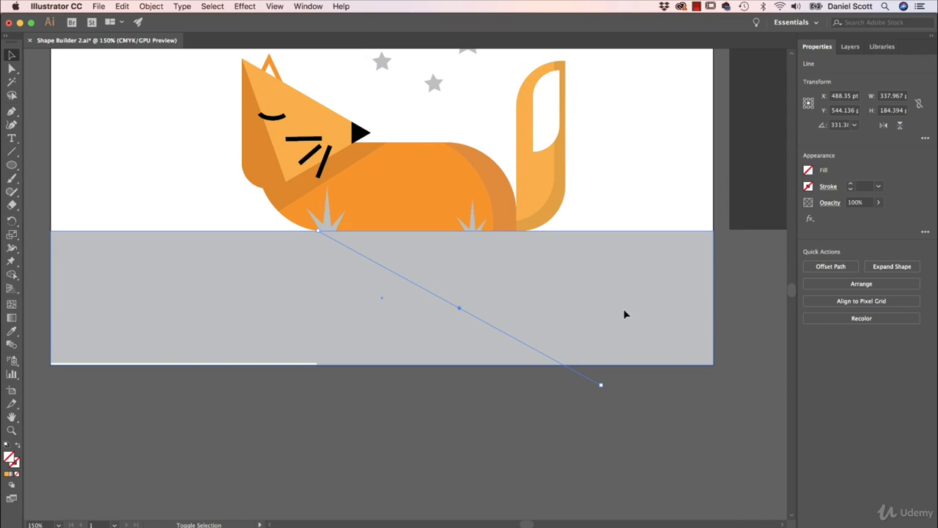
shift+click(623, 315)
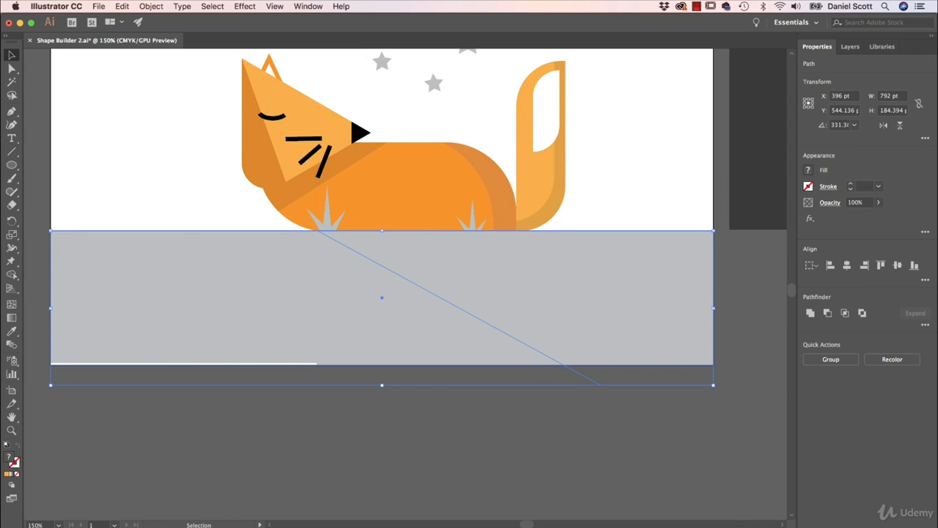
Step: Choose a darker grey swatch and apply it with Shape Builder to the ground area above the diagonal line, then deselect
key(shift+m)
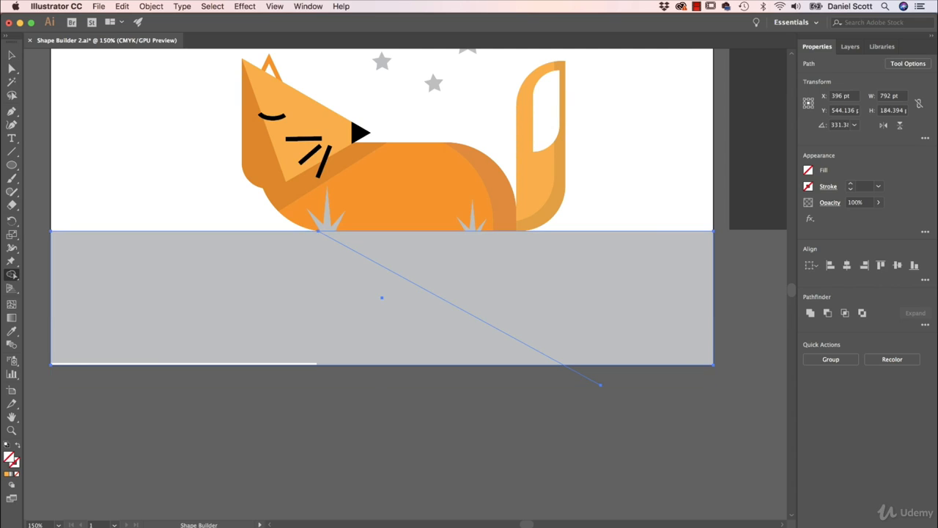
click(809, 172)
click(738, 191)
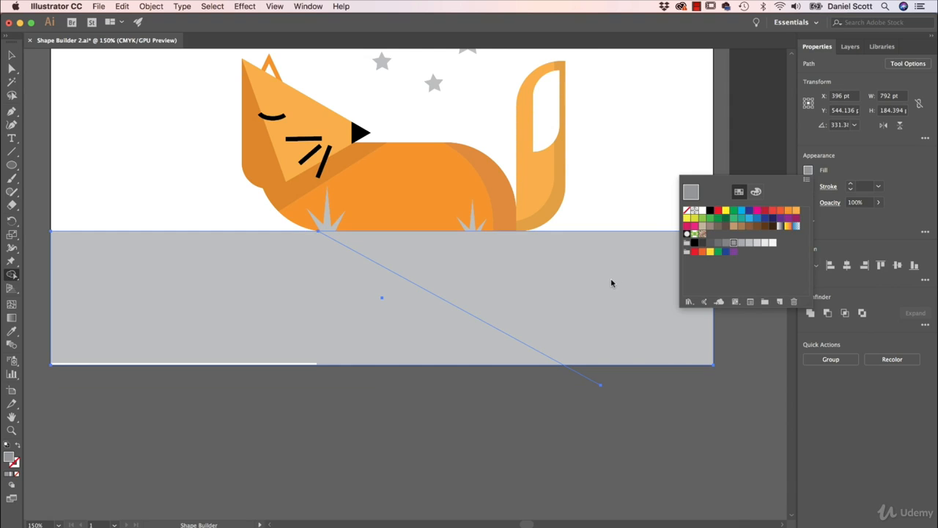
click(592, 289)
key(v)
click(432, 484)
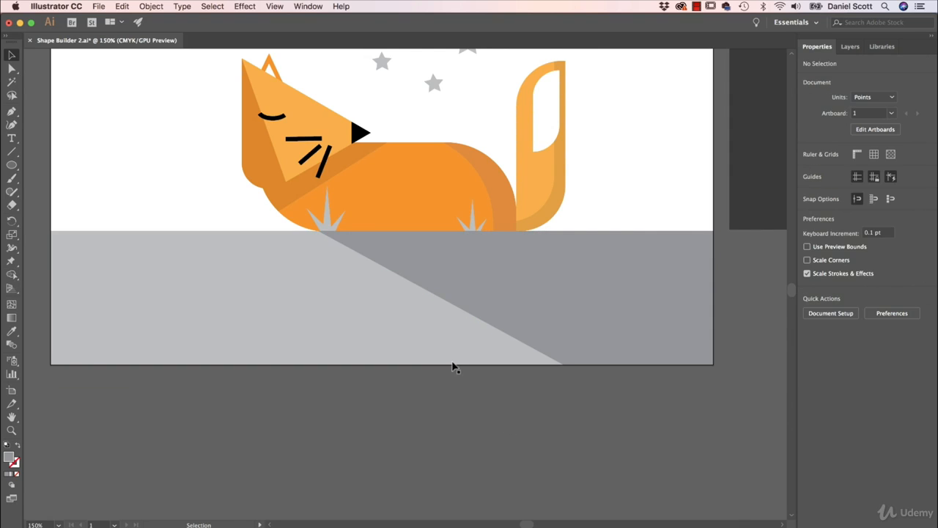
Step: Move the dark grey background rectangle onto the artboard and line up its sides with the artboard edges
scroll(472, 268, up, 5)
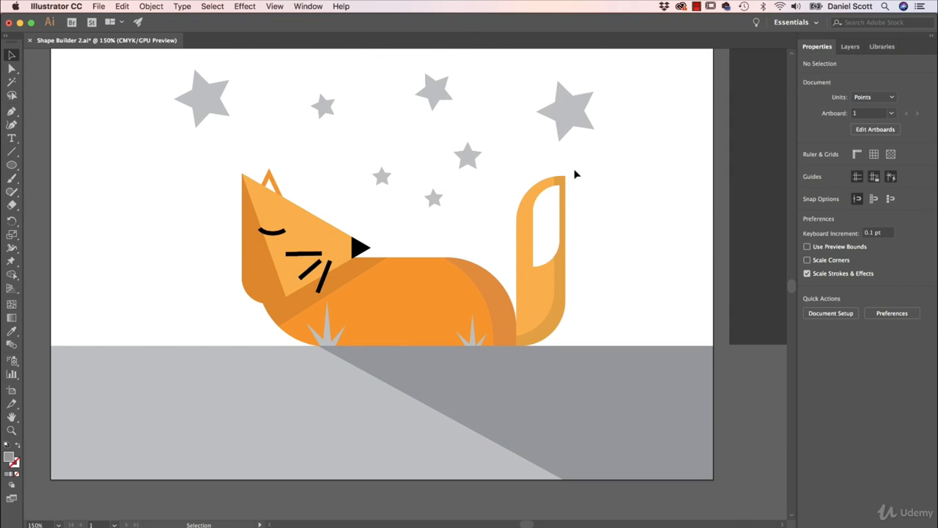
scroll(233, 140, up, 1)
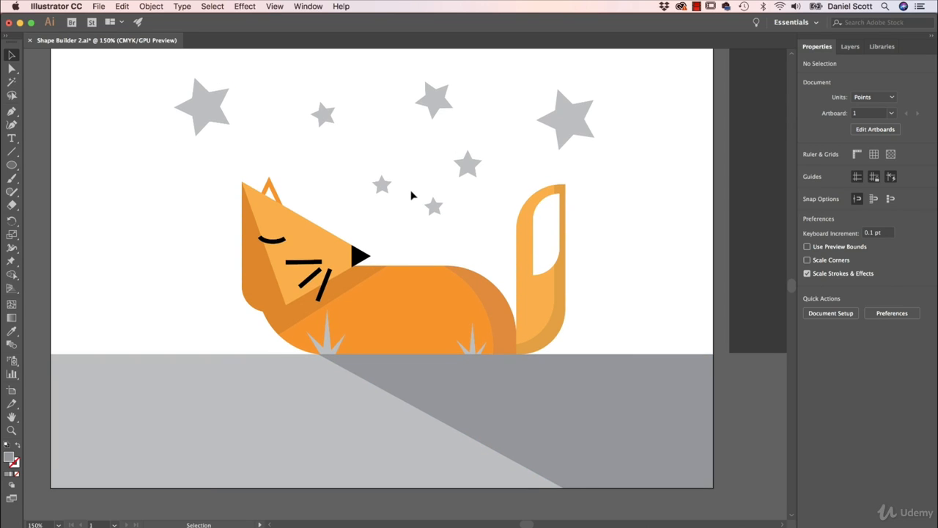
scroll(557, 209, up, 2)
click(745, 207)
drag(742, 203, 103, 202)
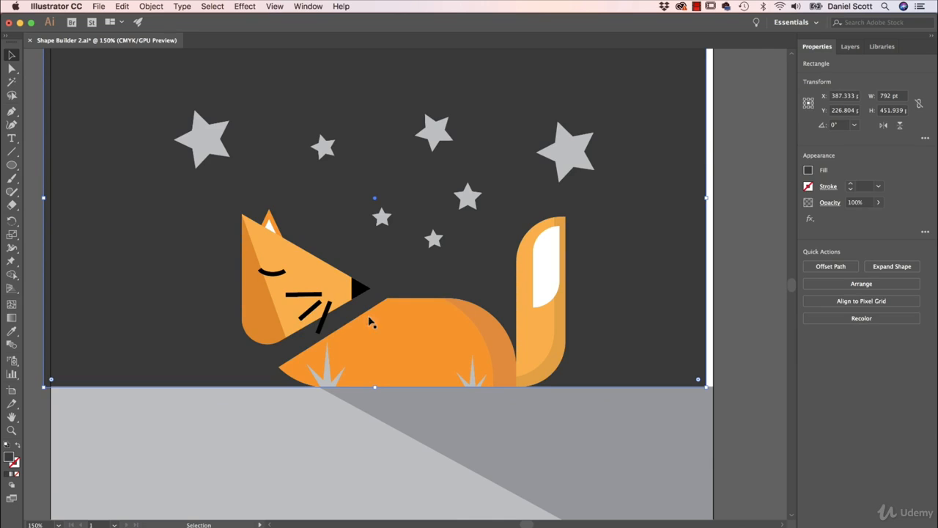
drag(656, 214, 664, 212)
Step: Send the dark background rectangle to the back, behind the whole fox, and deselect it
right_click(663, 149)
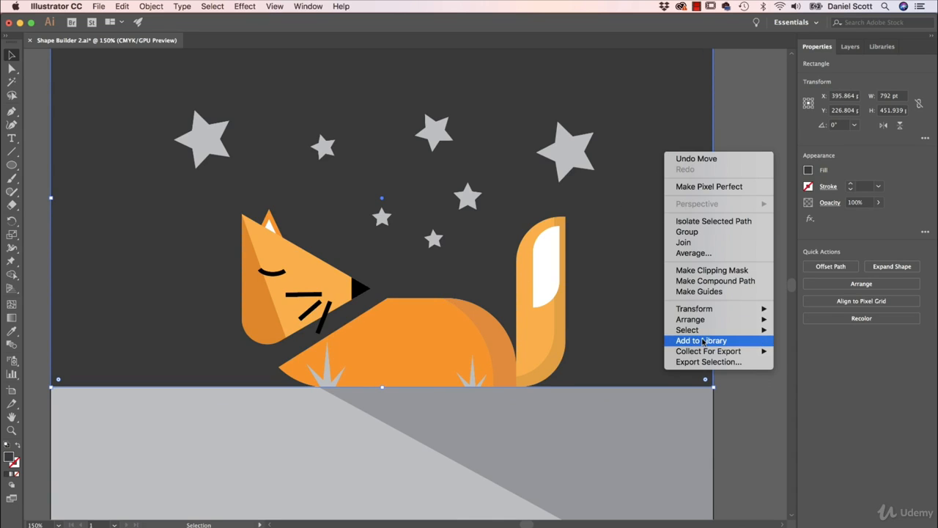
mouse_move(704, 321)
click(808, 351)
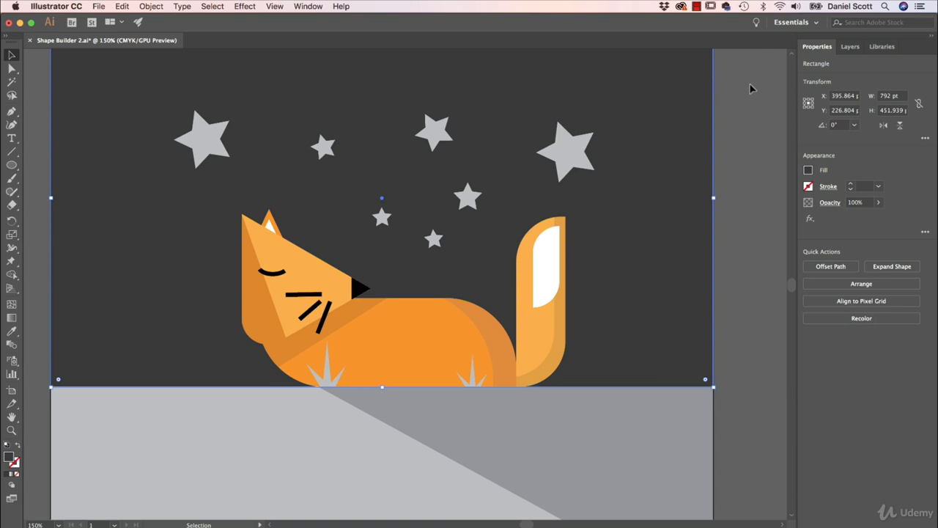
click(757, 98)
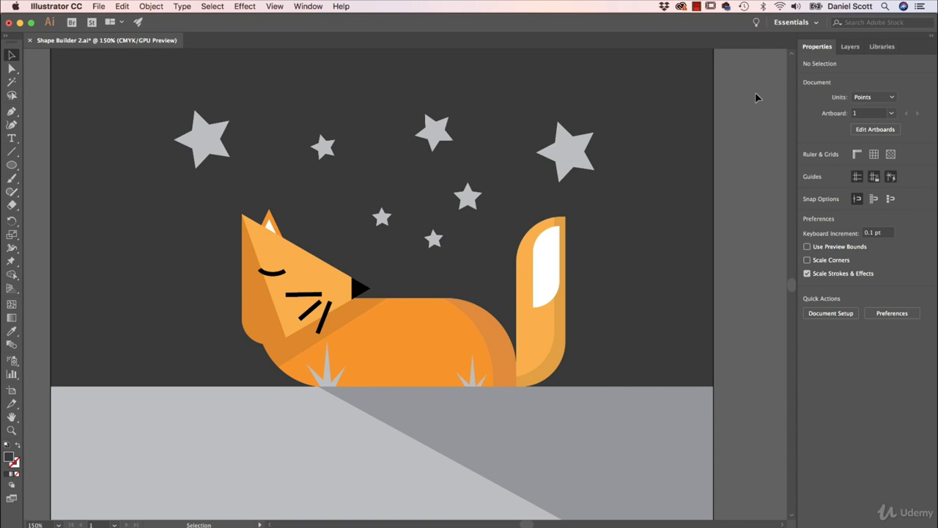